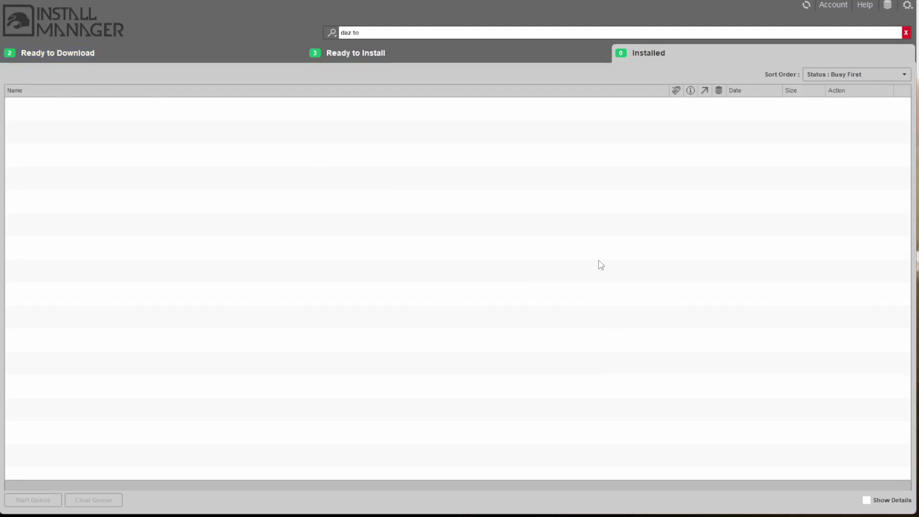
Install the ready Daz to Unreal, Daz to Blender and Daz to Maya packages and check the installed products list
left_click(355, 52)
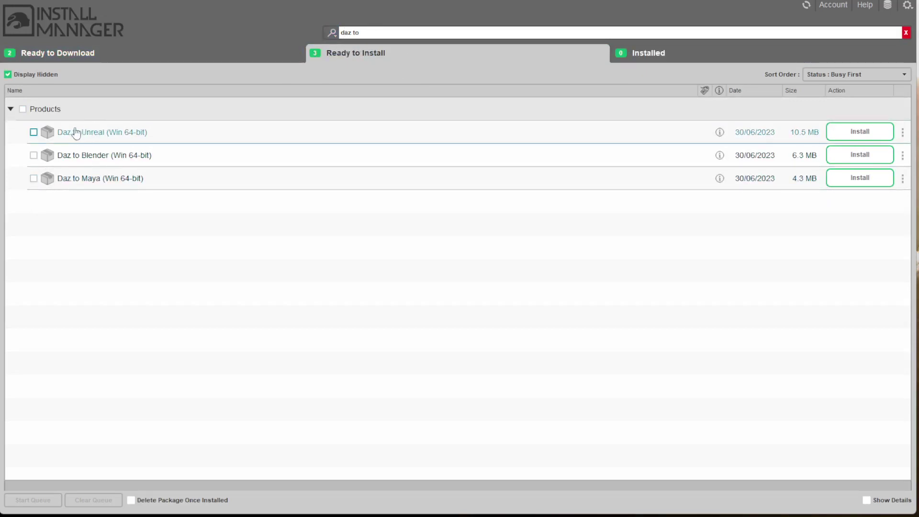
left_click(34, 182)
left_click(33, 179)
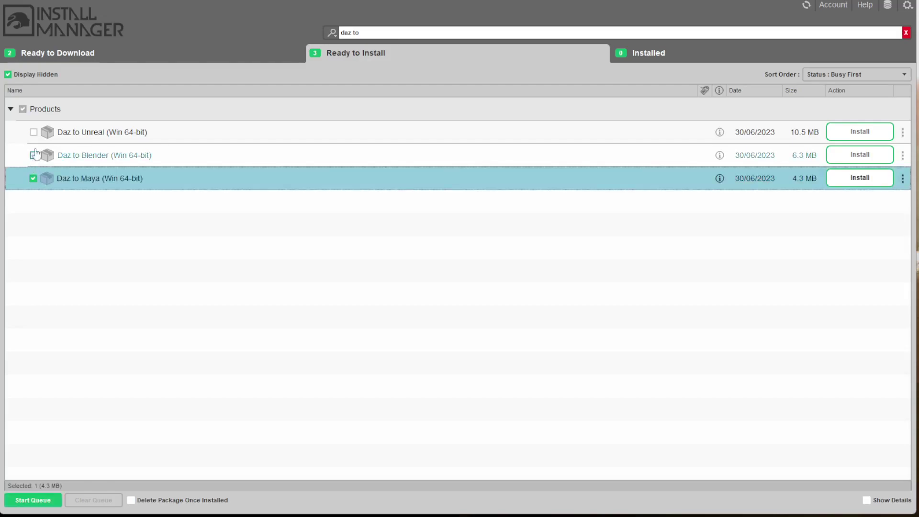
left_click(34, 132)
left_click(34, 155)
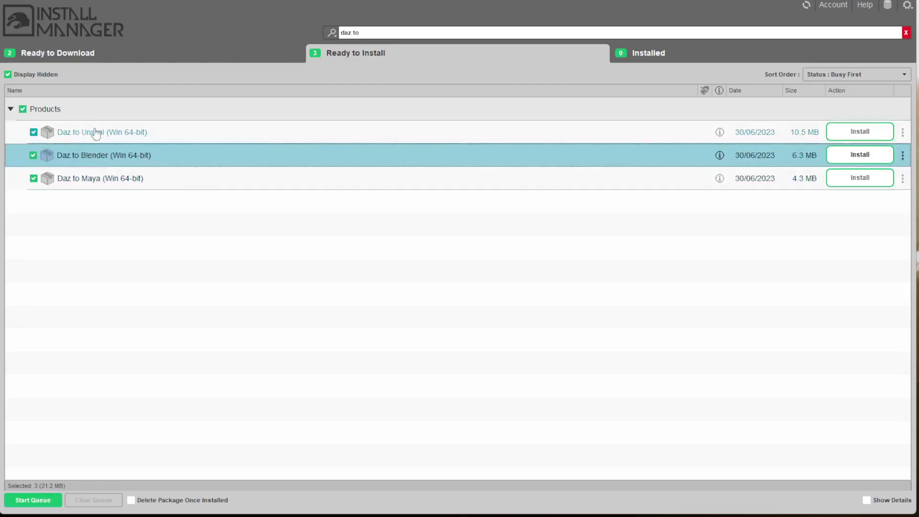
left_click(875, 130)
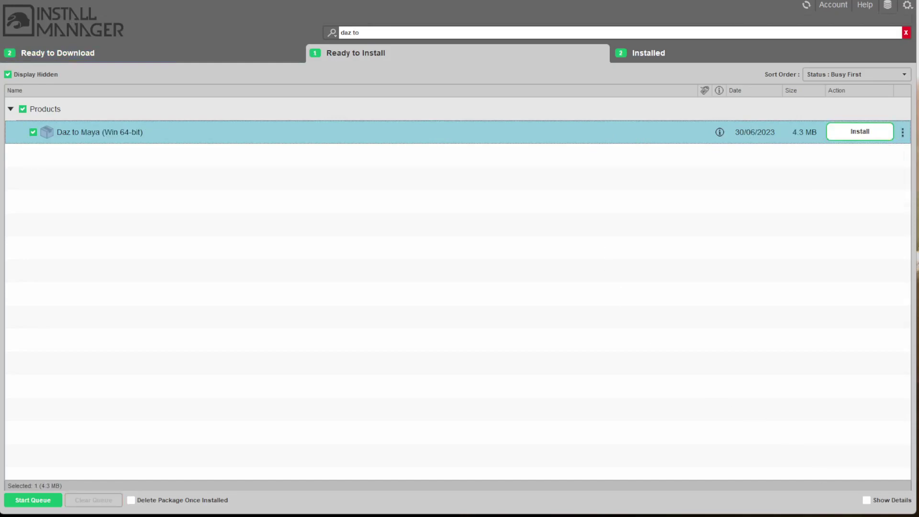
left_click(859, 132)
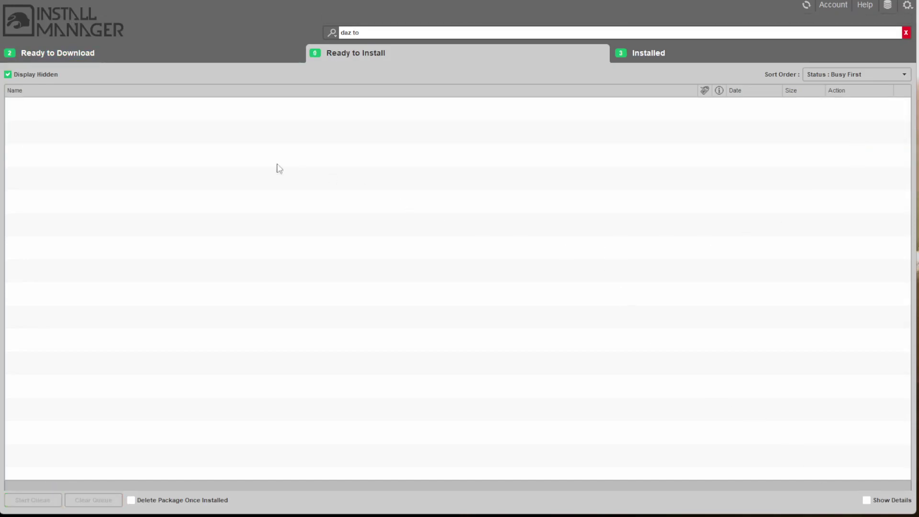
left_click(662, 56)
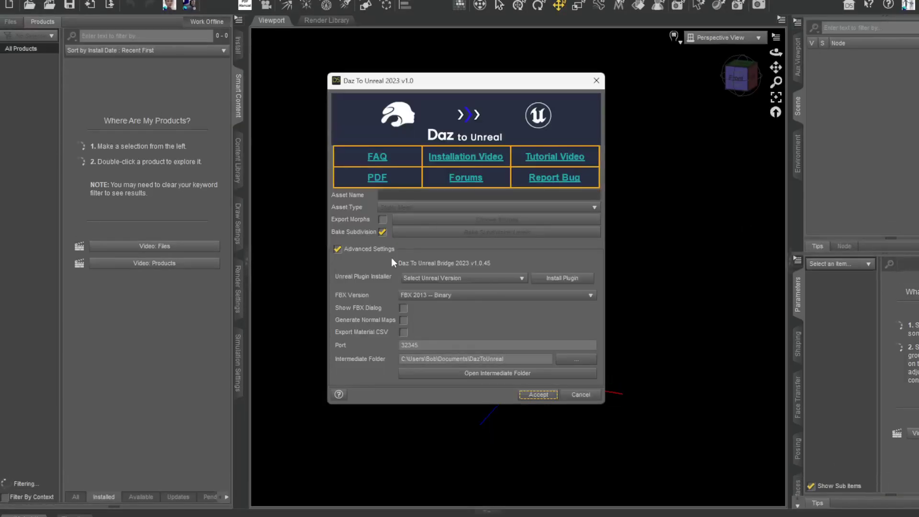
Choose Unreal Engine 5.2 as the bridge's plugin version in Daz Studio and start the plugin installation
left_click(474, 279)
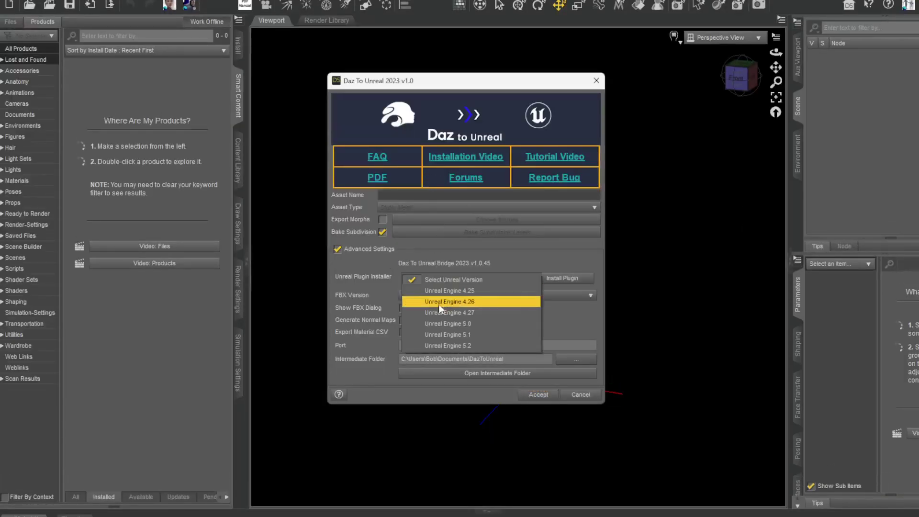
left_click(441, 346)
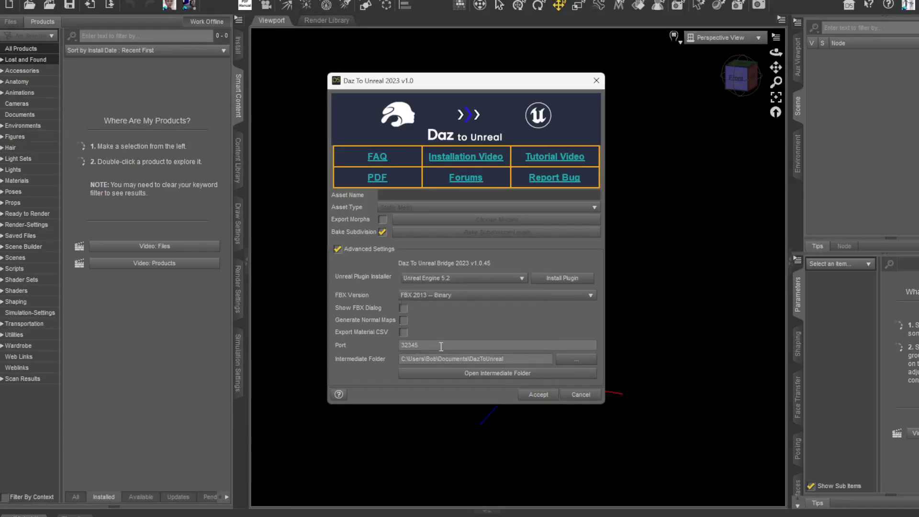
left_click(555, 279)
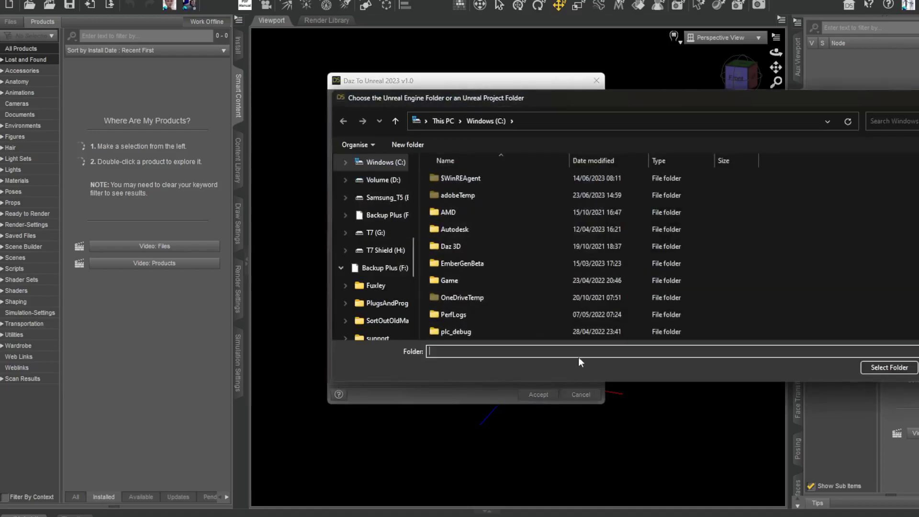
Install the bridge plugin into the C: drive's Program Files > Epic Games > UE_5.2 folder and dismiss the installer message
scroll(490, 262, "down", 4)
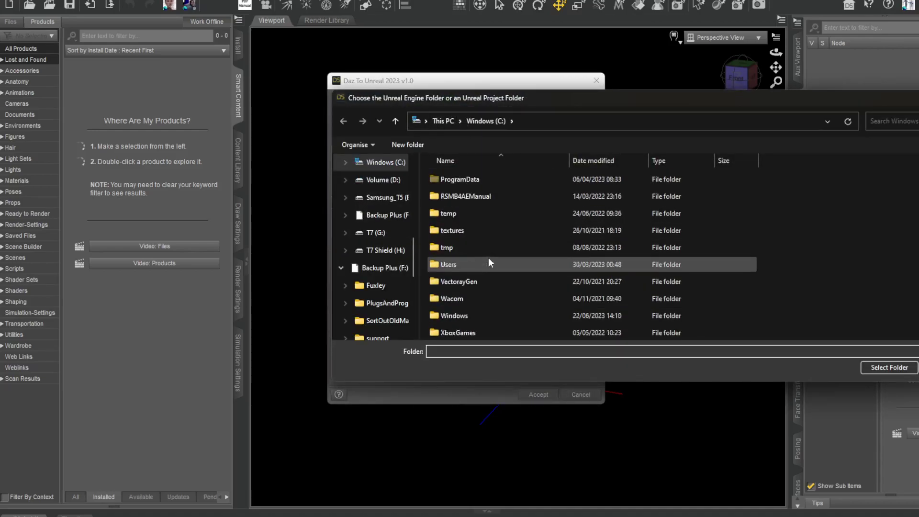
scroll(468, 259, "up", 2)
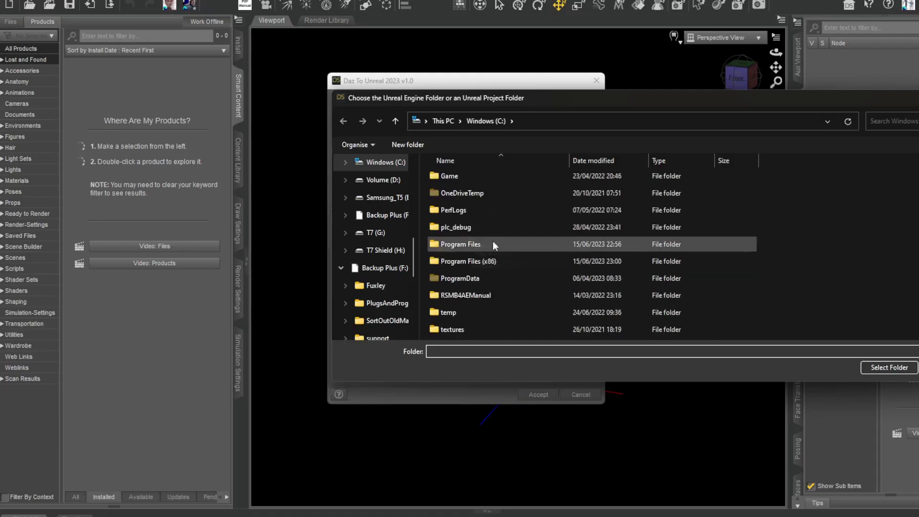
double_click(446, 239)
scroll(488, 269, "down", 2)
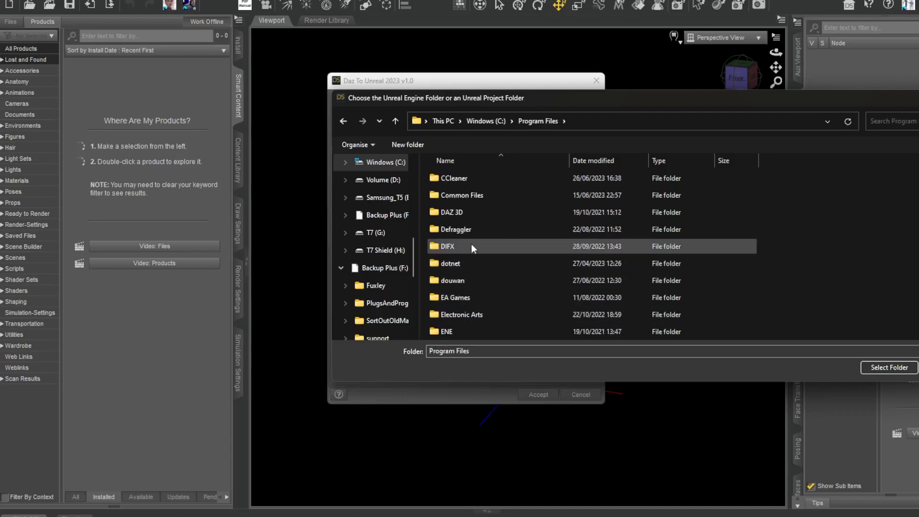
scroll(470, 230, "up", 2)
scroll(470, 231, "down", 1)
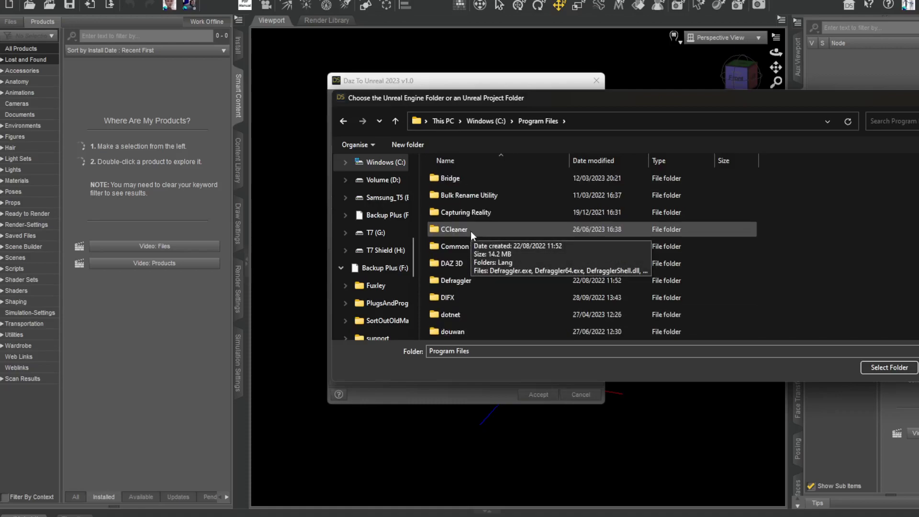
scroll(488, 266, "down", 1)
scroll(486, 266, "down", 2)
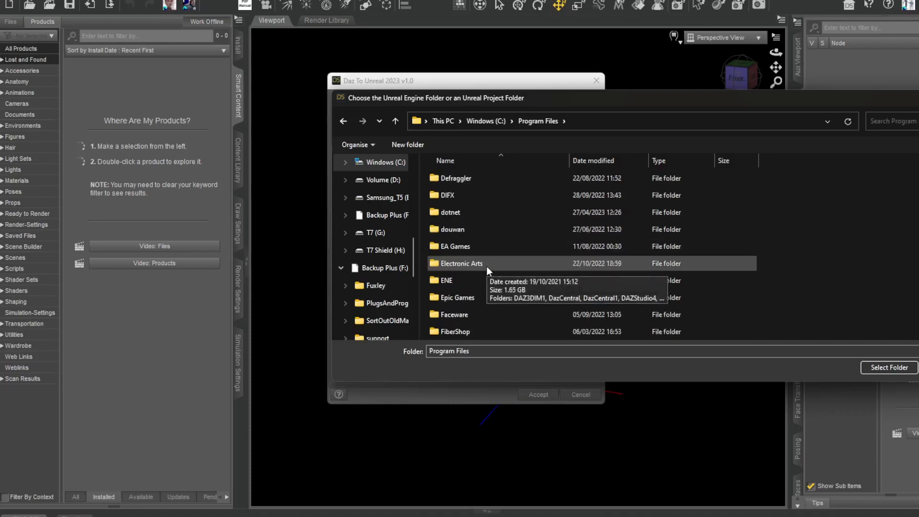
double_click(456, 246)
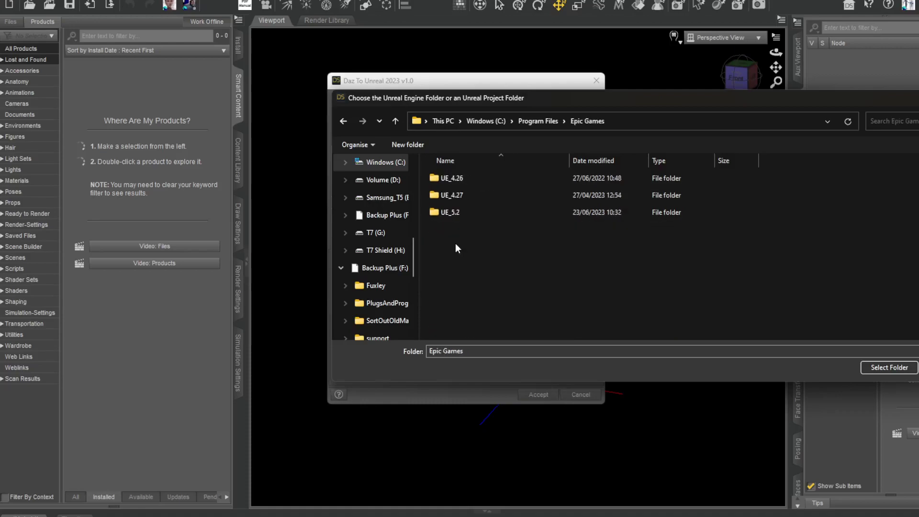
double_click(451, 214)
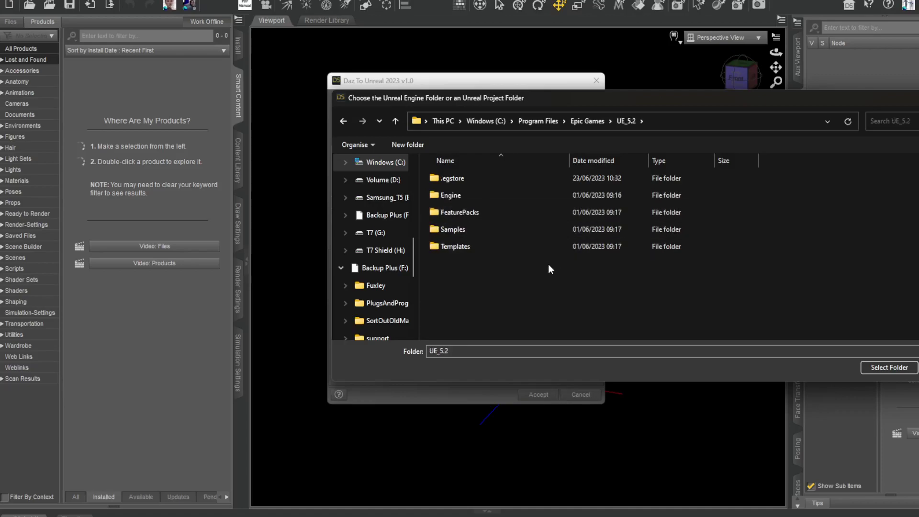
left_click(888, 368)
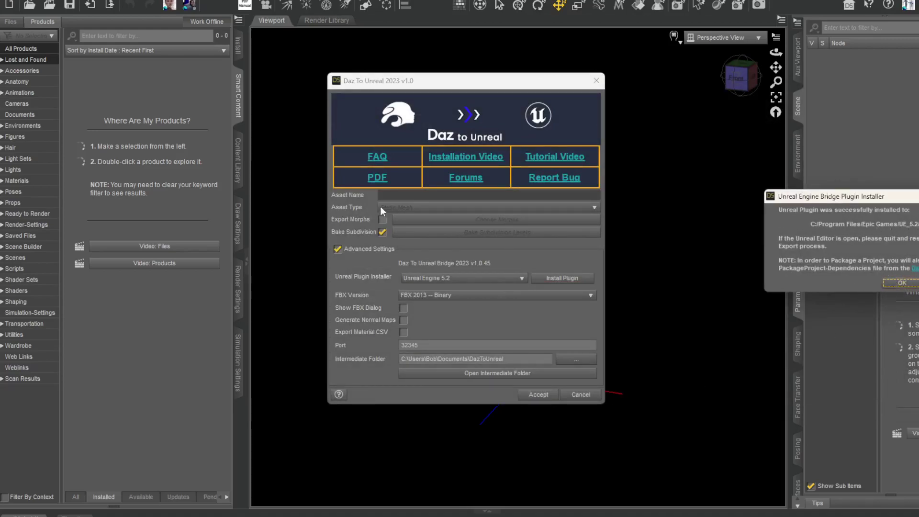
left_click_drag(894, 197, 543, 177)
left_click(552, 262)
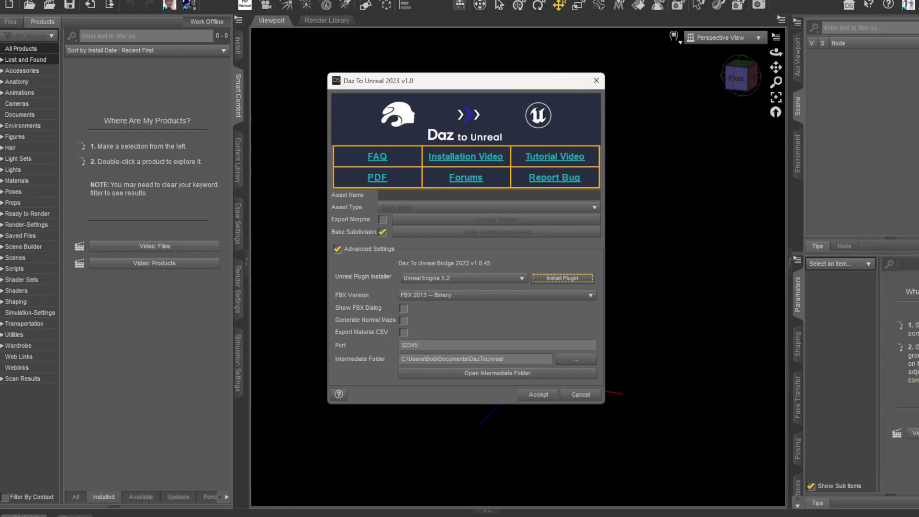
Switch to the Epic Games Launcher and open the Master5_2 project
key("alt+Tab")
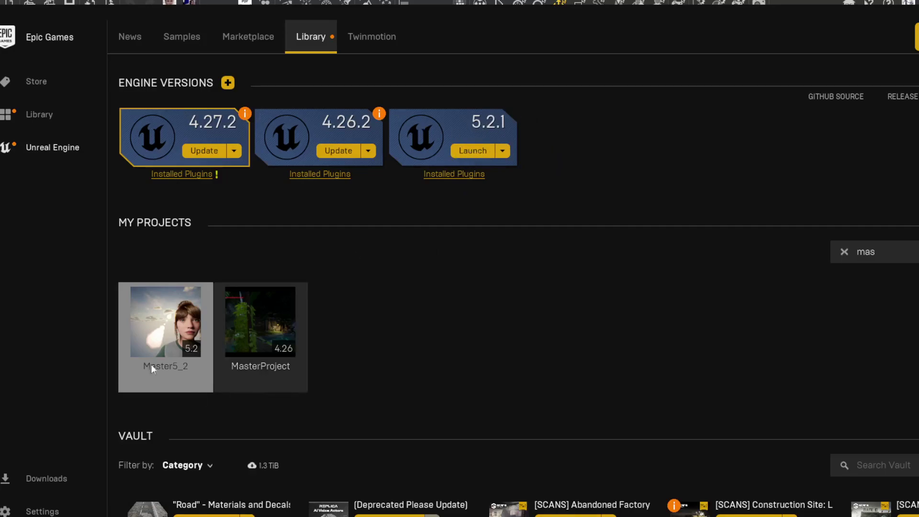
double_click(134, 330)
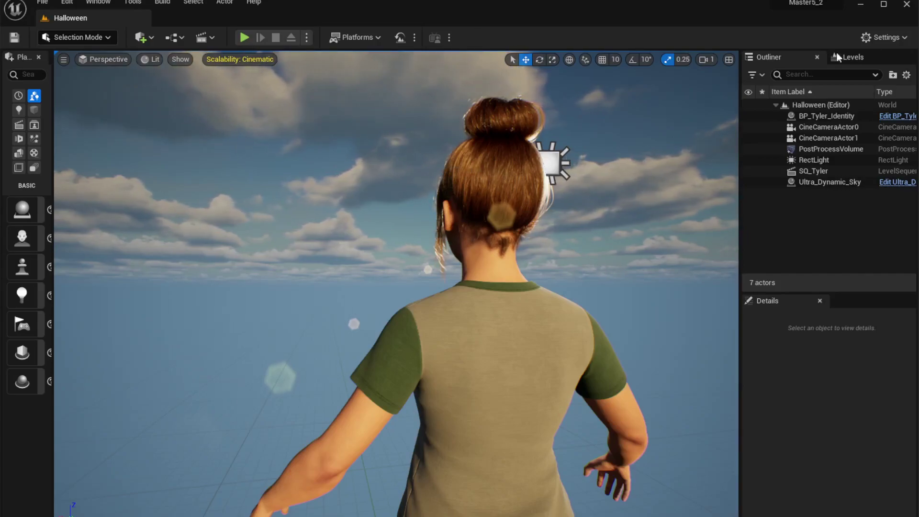
Enable the DazToUnreal plugin for the project and restart the Unreal Editor
left_click(886, 42)
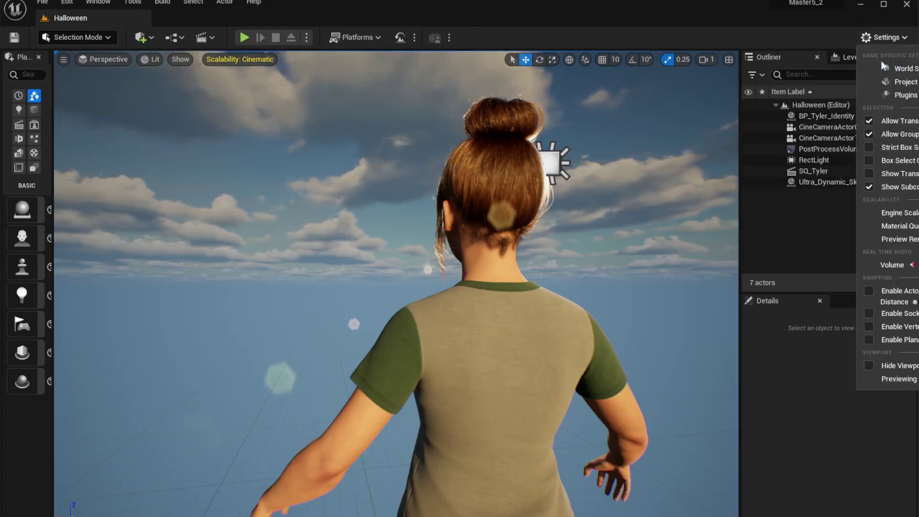
left_click(906, 96)
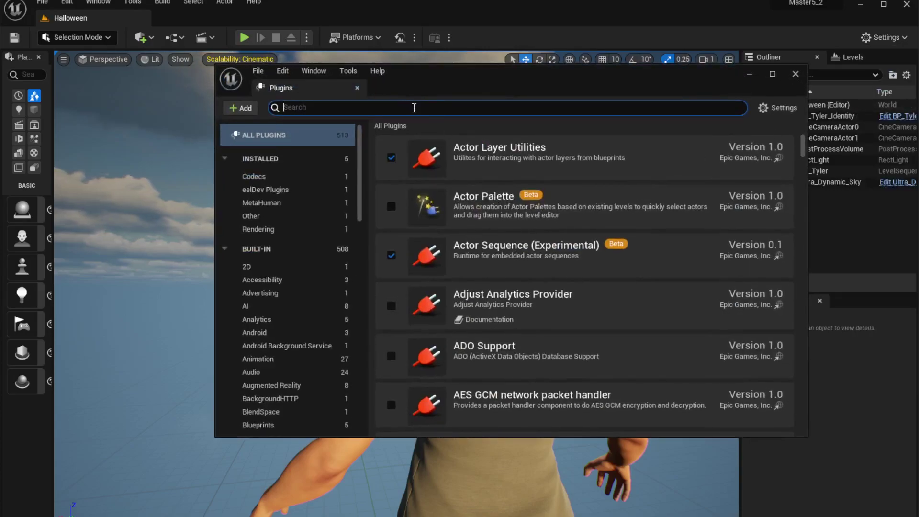
type("daz")
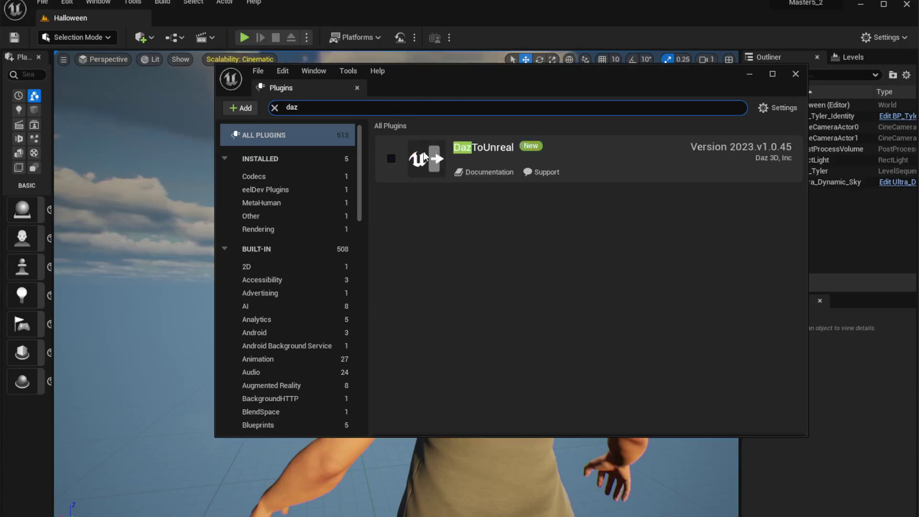
left_click(391, 158)
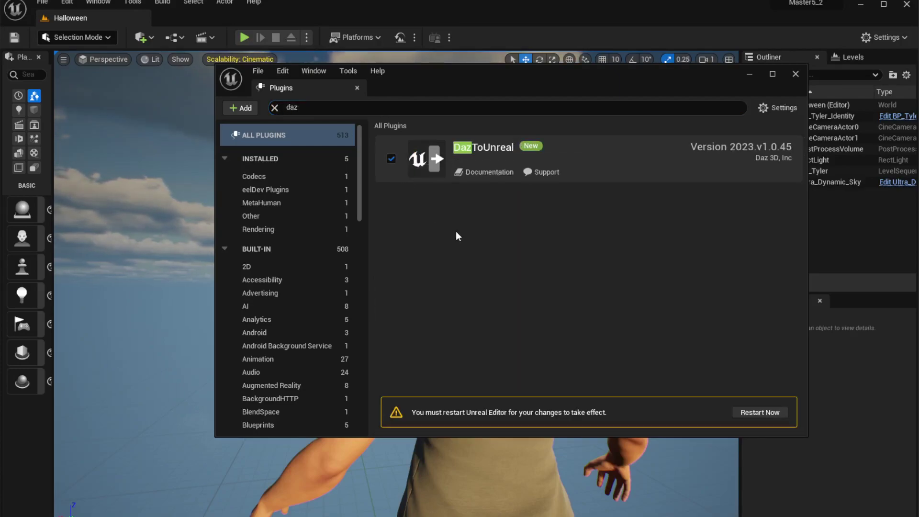
left_click(760, 412)
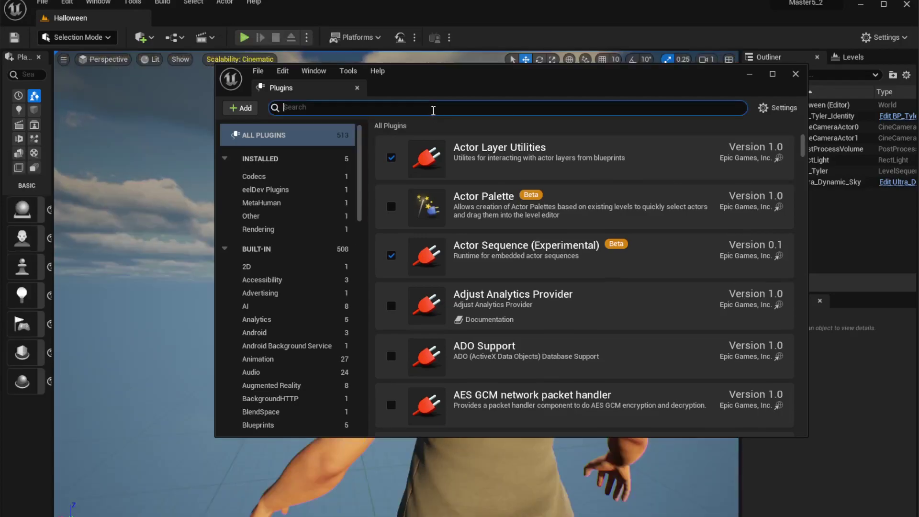
Search the project's plugins for "daz" to check the DazToUnreal plugin's status, and close the plugin browser
left_click(433, 108)
type("daz")
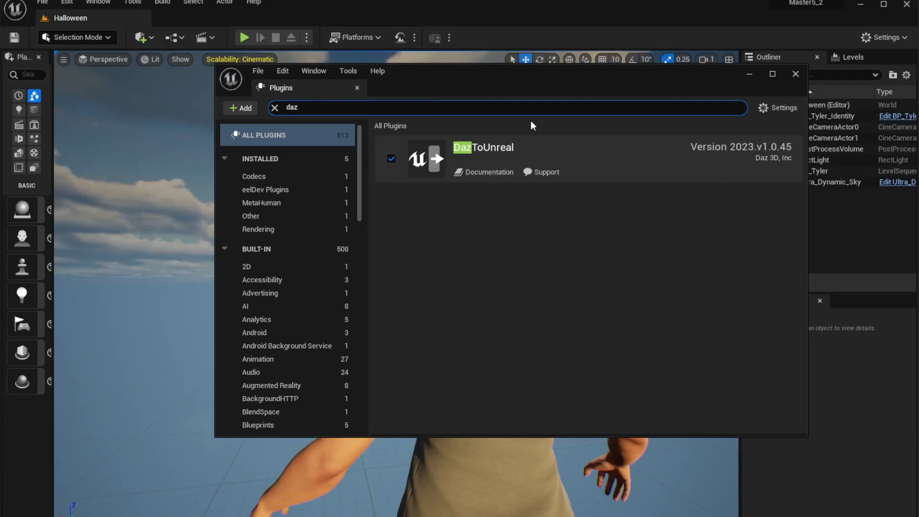
left_click(797, 75)
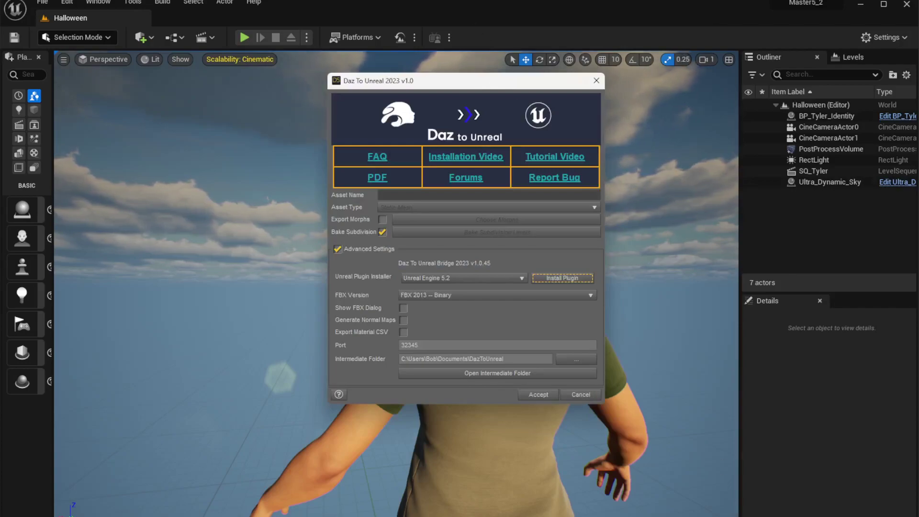
Switch back to Daz Studio and close the Daz To Unreal dialog
left_click(760, 514)
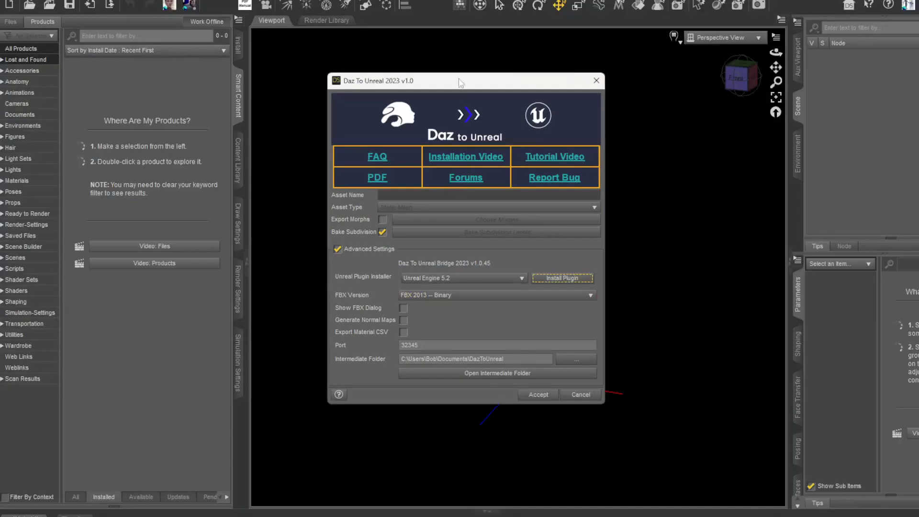
left_click_drag(450, 81, 587, 85)
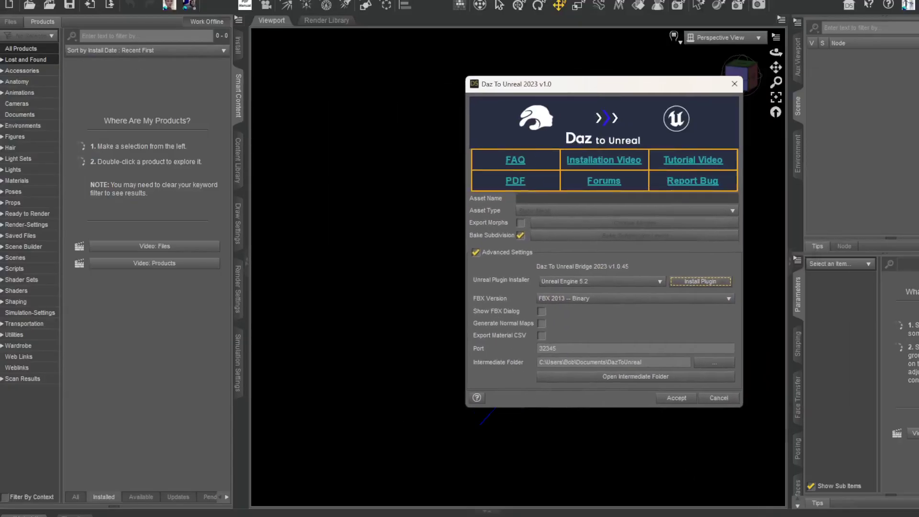
left_click_drag(630, 90, 506, 98)
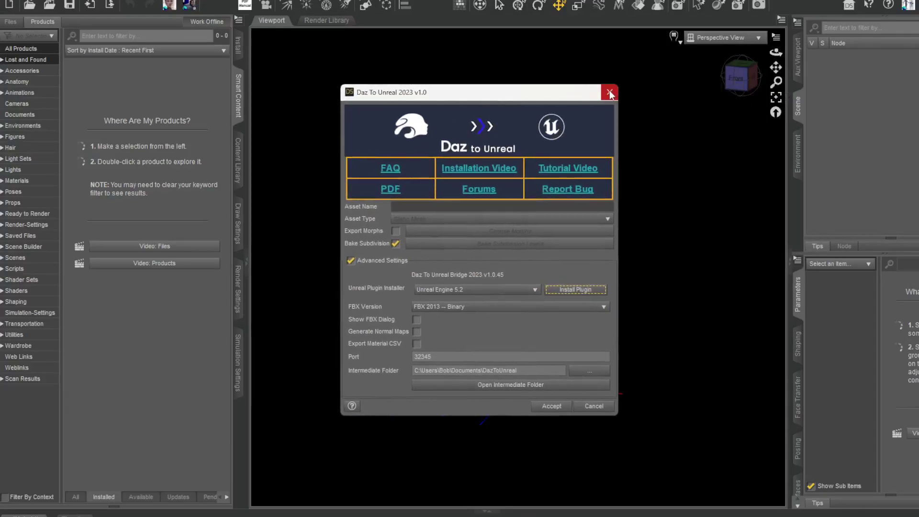
left_click(551, 406)
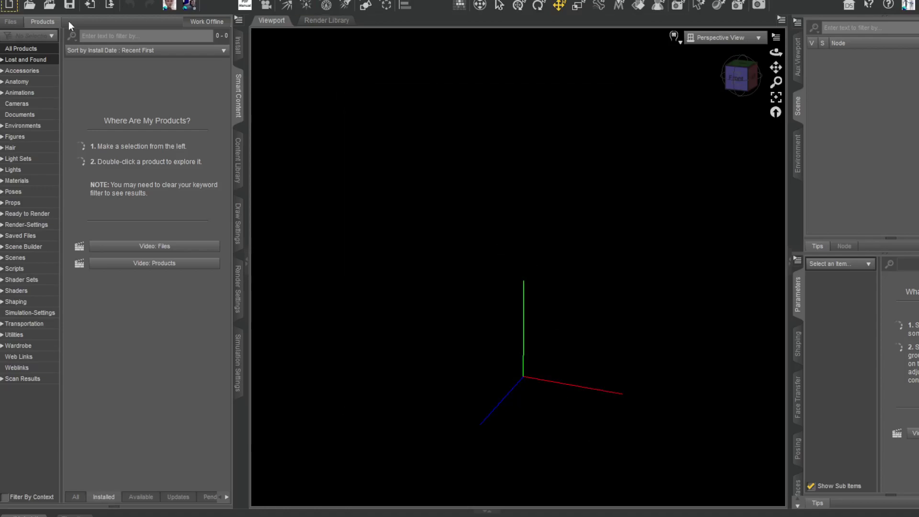
Open the recent scene Zombie_01.duf
left_click(7, 0)
mouse_move(66, 27)
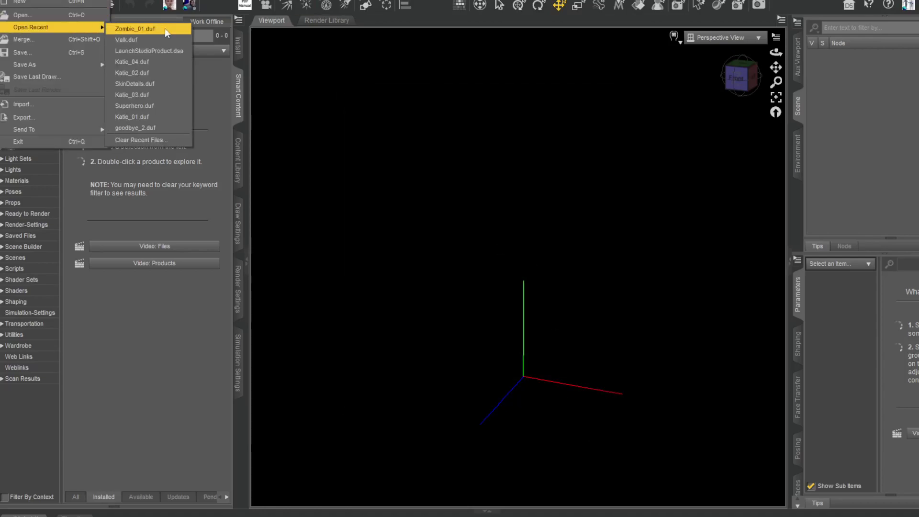
left_click(167, 27)
left_click(489, 267)
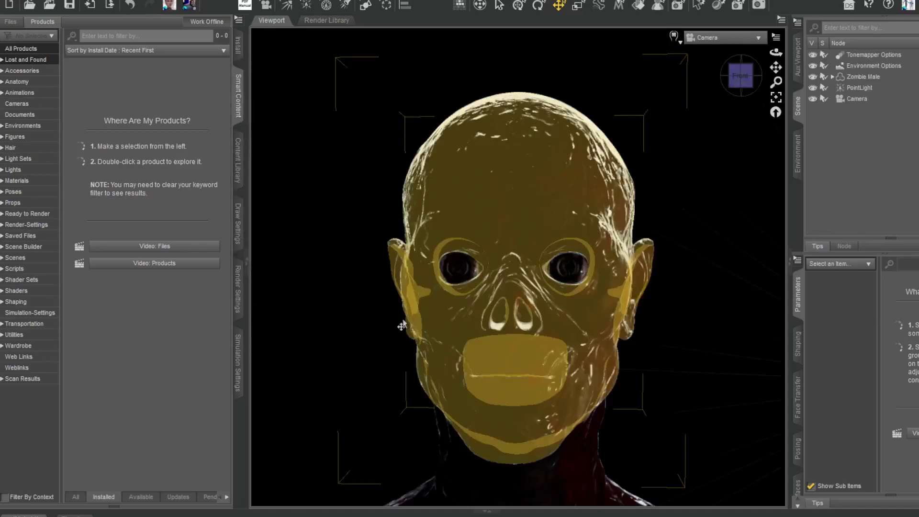
left_click_drag(775, 67, 779, 27)
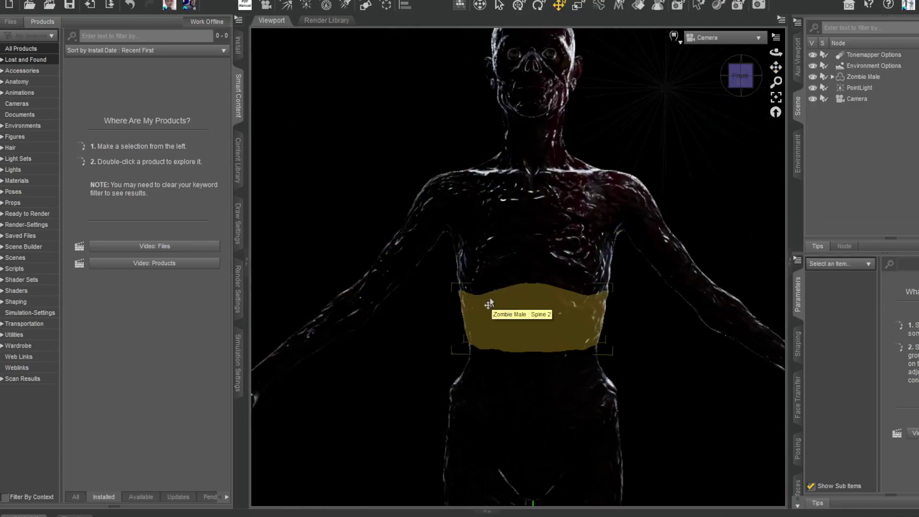
scroll(643, 161, "up", 8)
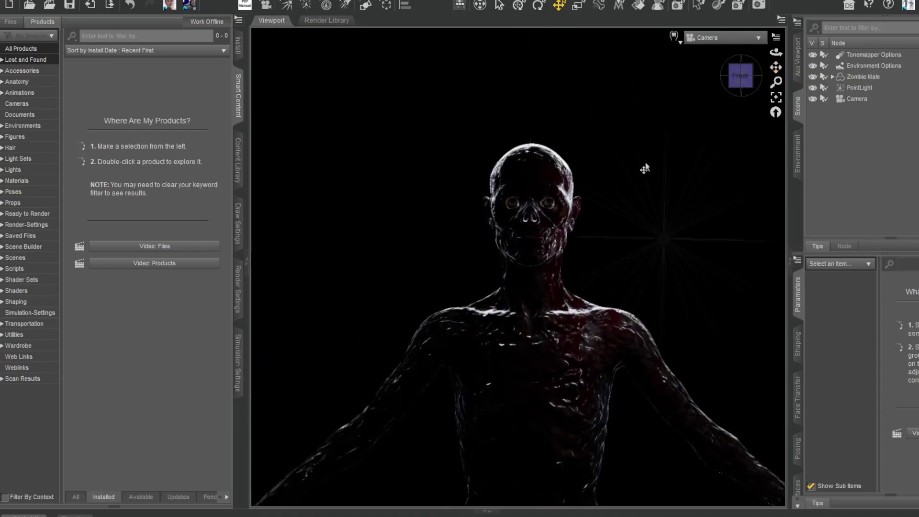
Open the Daz to Unreal transfer settings for the Zombie Male figure and enable morph export
scroll(530, 247, "down", 5)
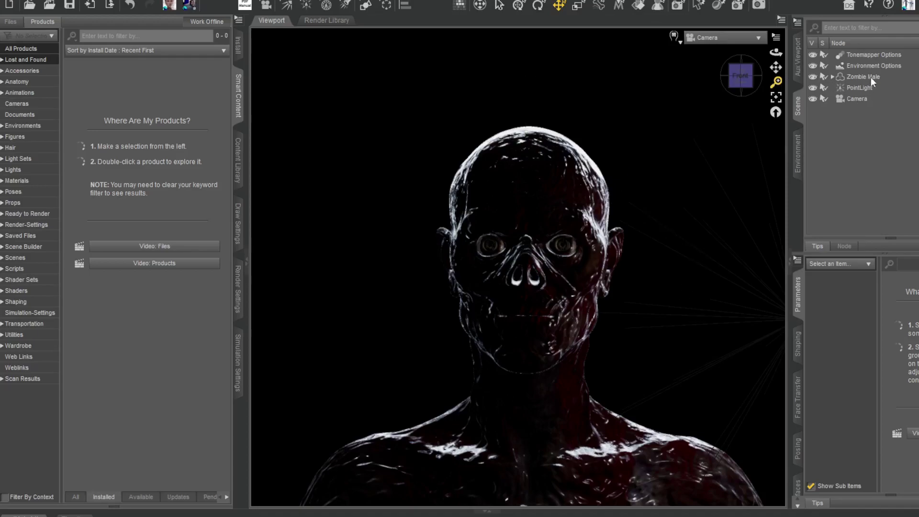
left_click(900, 76)
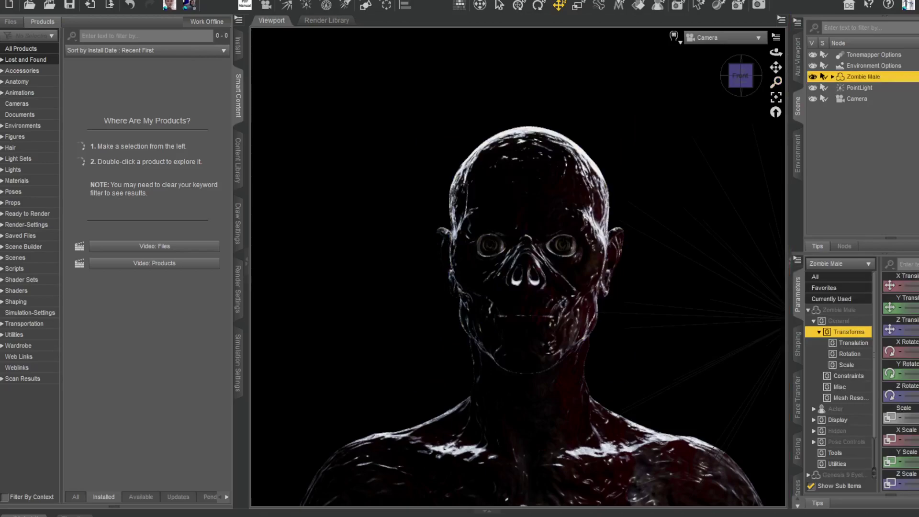
left_click(6, 1)
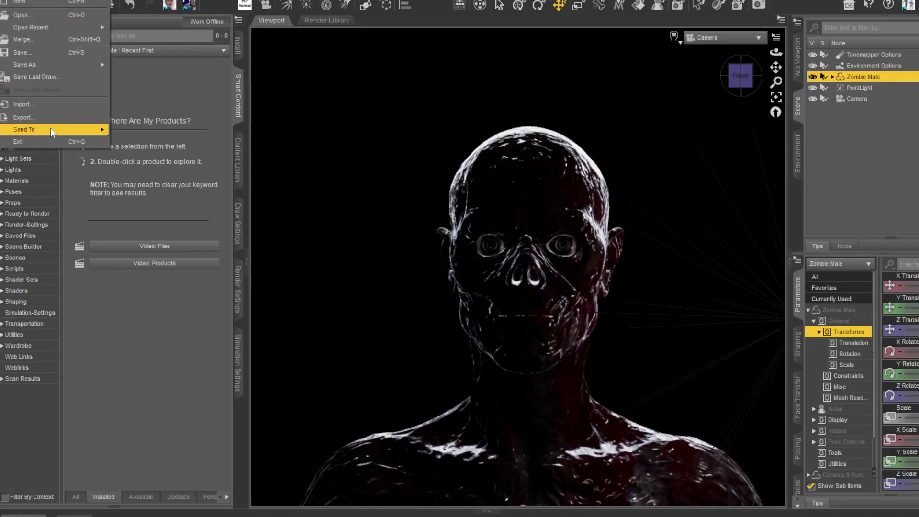
mouse_move(50, 128)
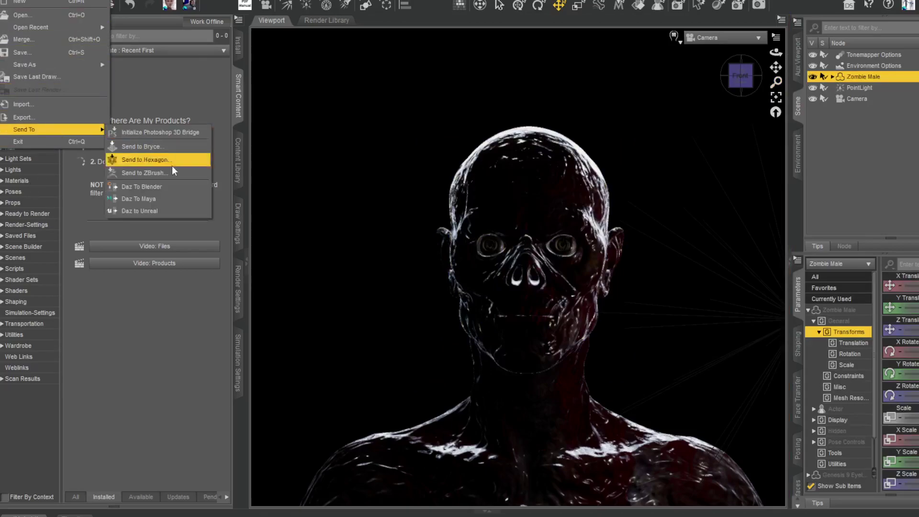
left_click(161, 211)
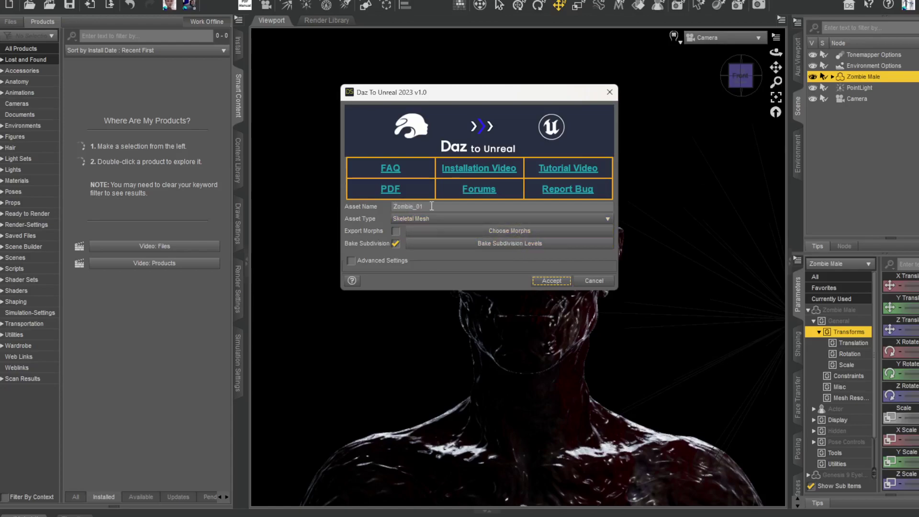
left_click(396, 232)
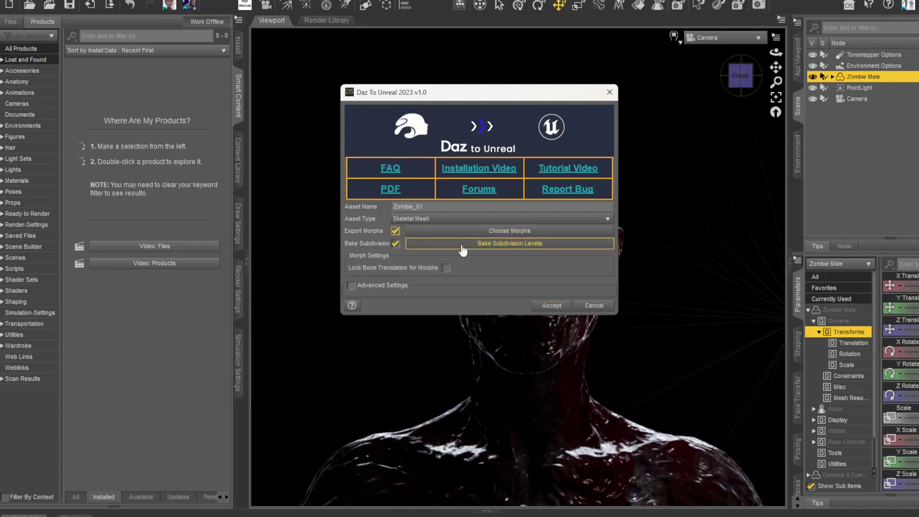
Examine the exportable morphs of Zombie Male and its Genesis 9 groups in the morph selection, and close it
left_click(497, 231)
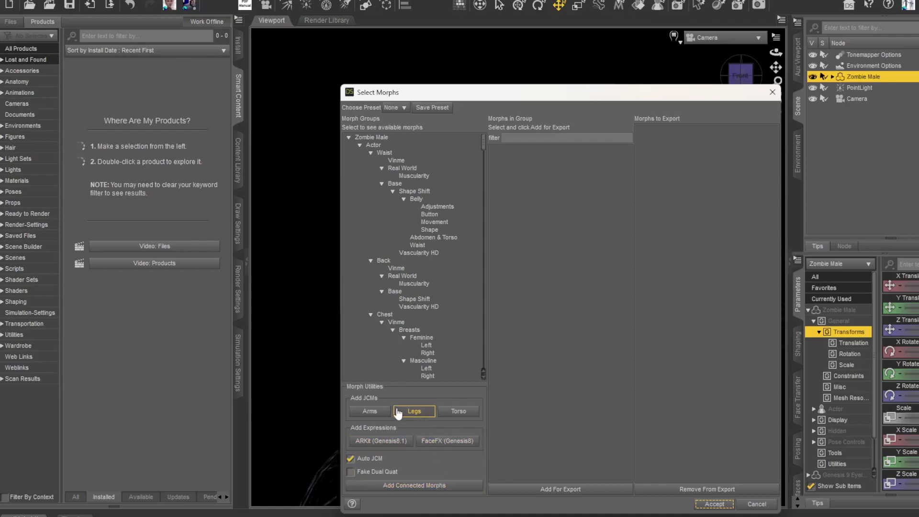
left_click(374, 139)
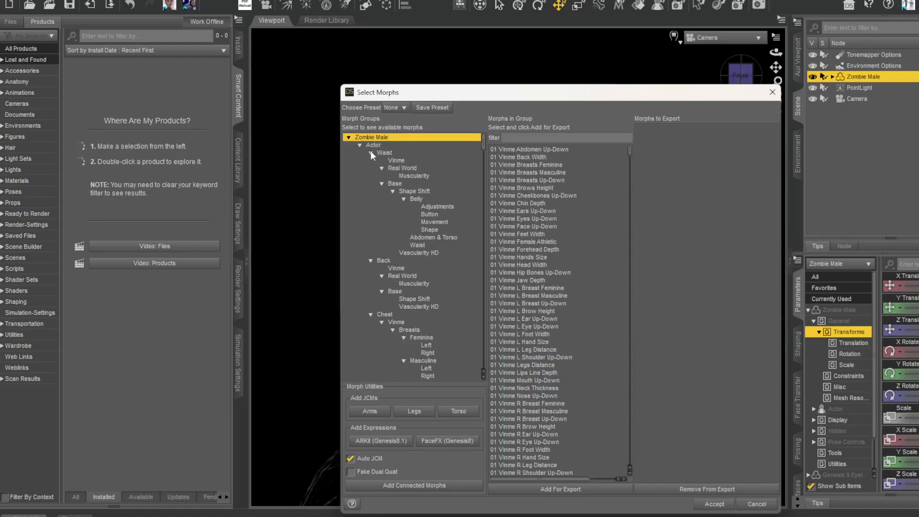
left_click(348, 138)
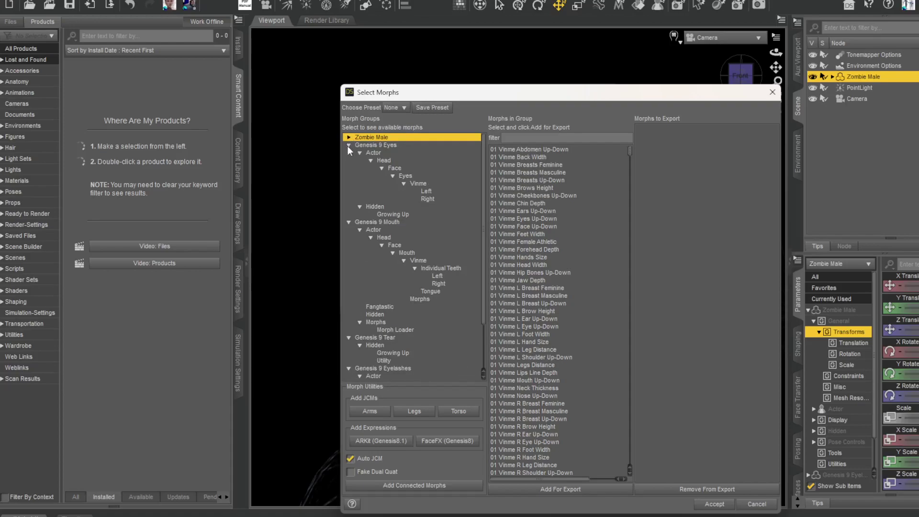
left_click(348, 145)
left_click(347, 152)
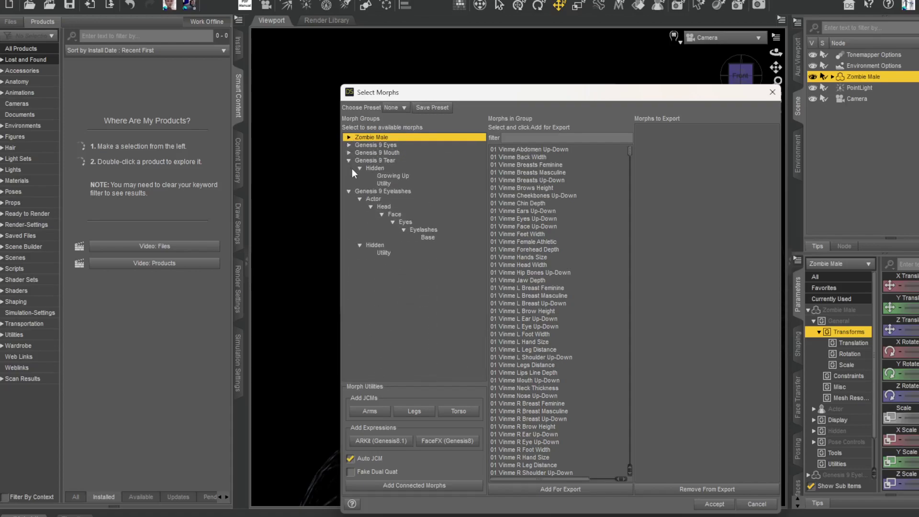
left_click(348, 160)
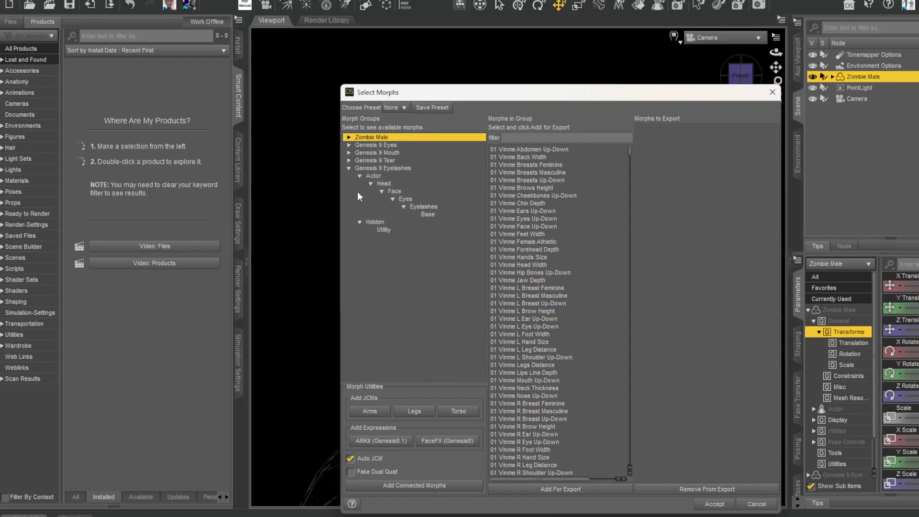
left_click(348, 168)
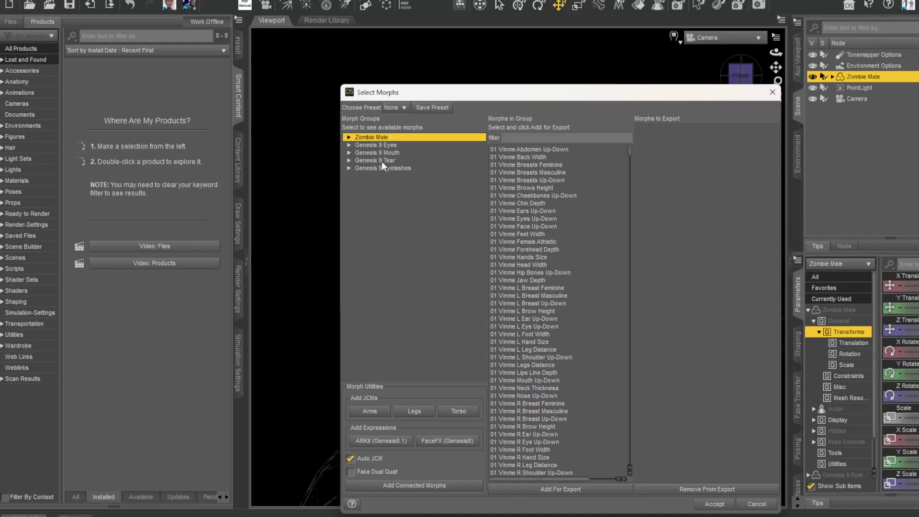
left_click(392, 152)
left_click(386, 146)
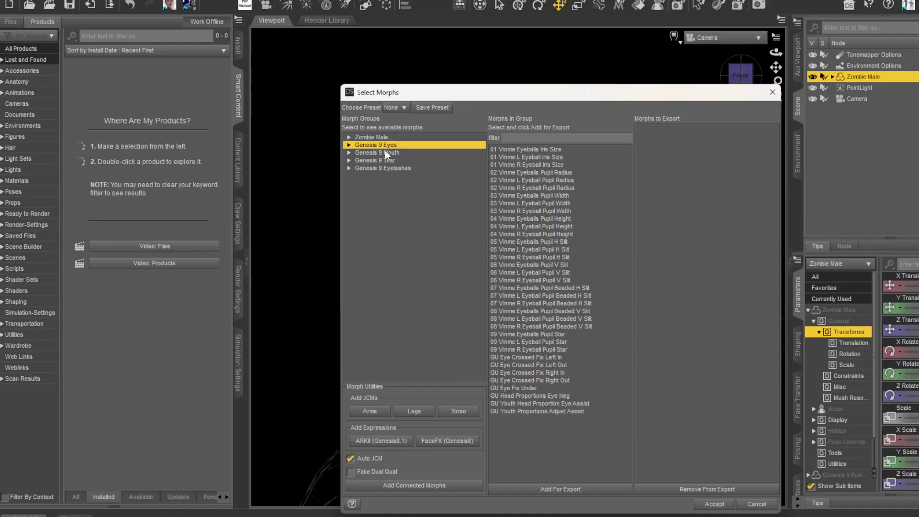
left_click(374, 137)
left_click(348, 137)
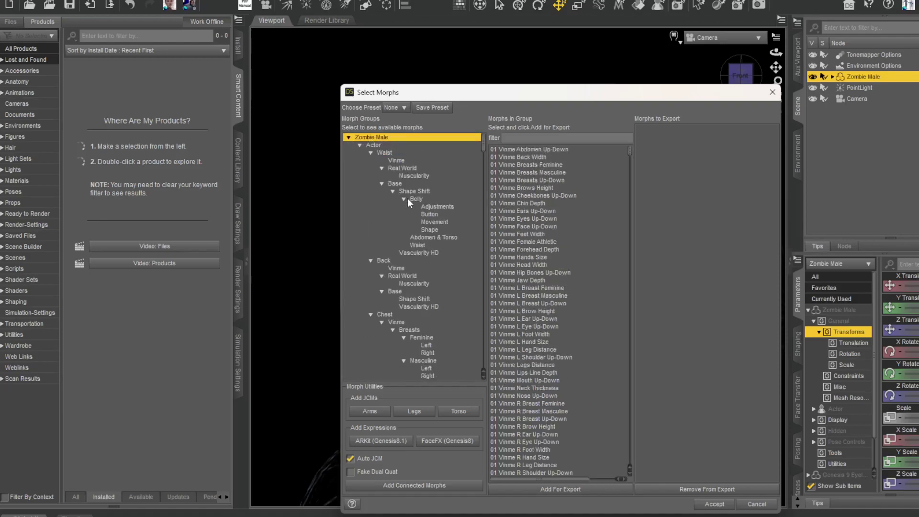
scroll(575, 247, "down", 15)
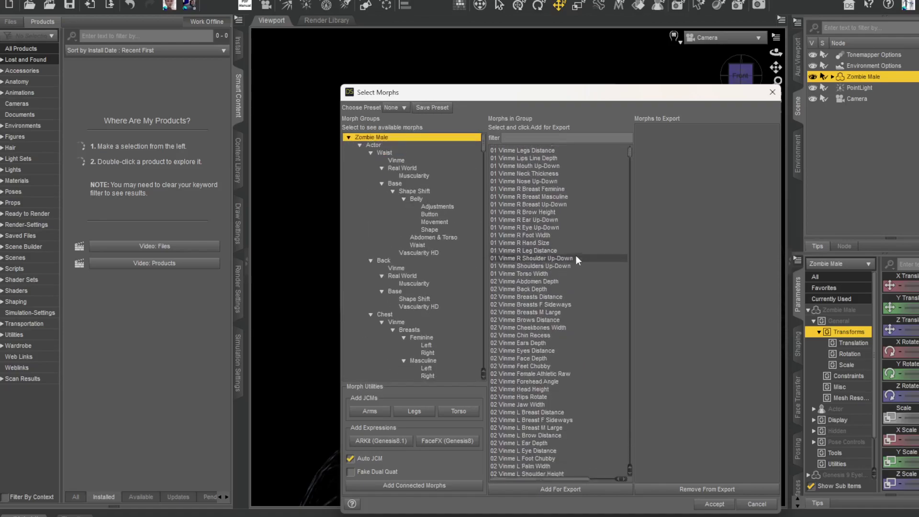
scroll(566, 247, "down", 1)
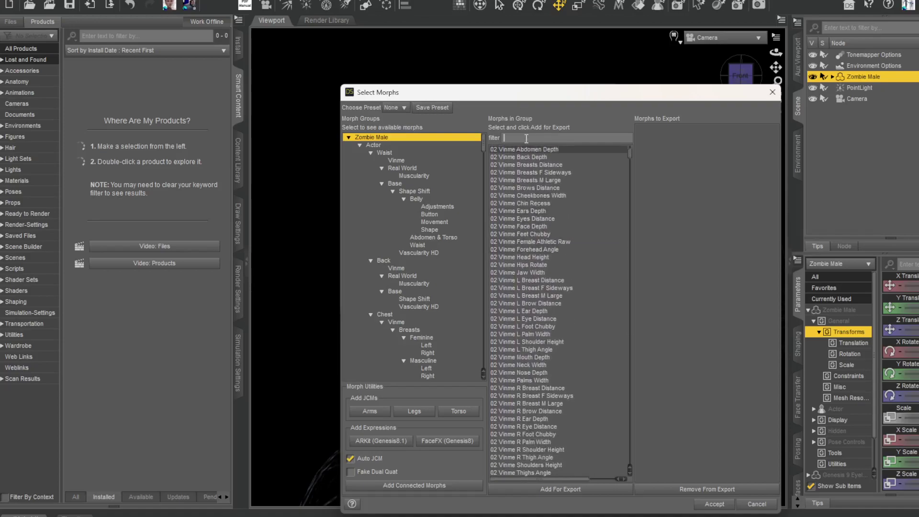
scroll(541, 303, "down", 11)
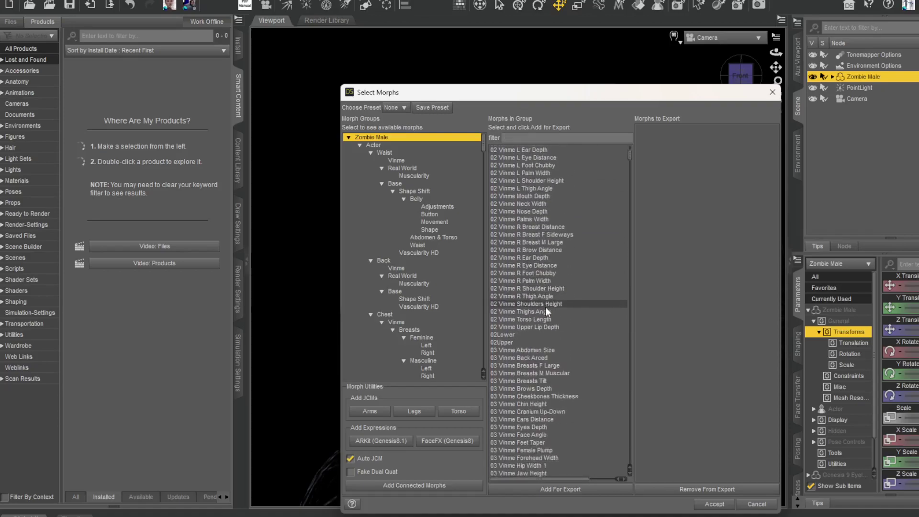
left_click(711, 504)
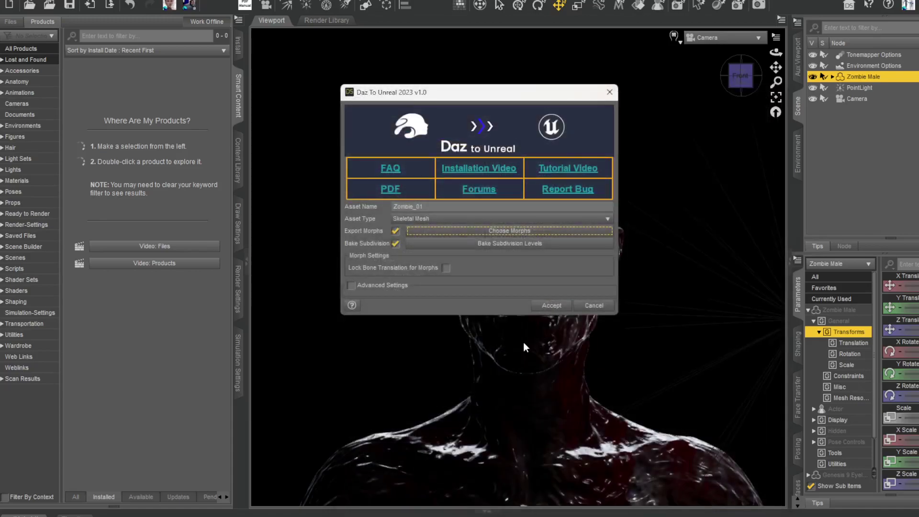
Show the transfer's advanced settings and set the bake subdivision level of Zombie Male to 3
left_click(395, 243)
left_click(363, 287)
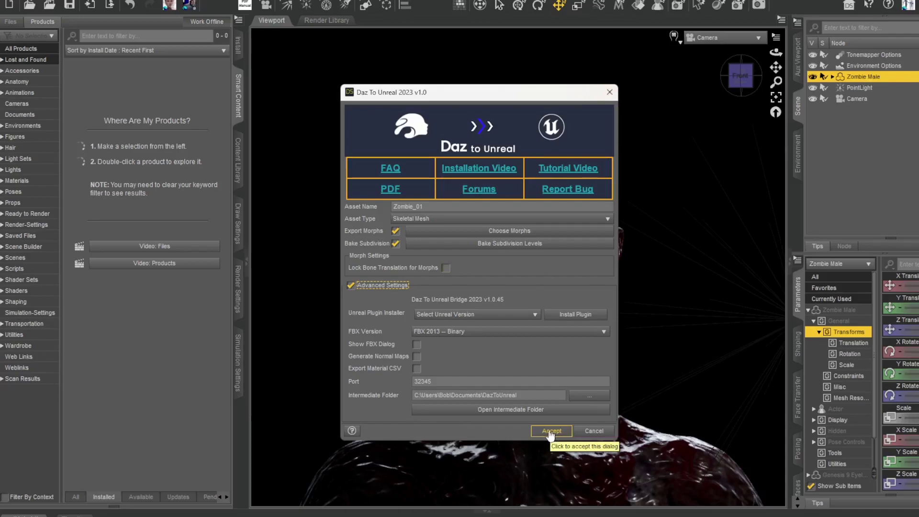
left_click(500, 246)
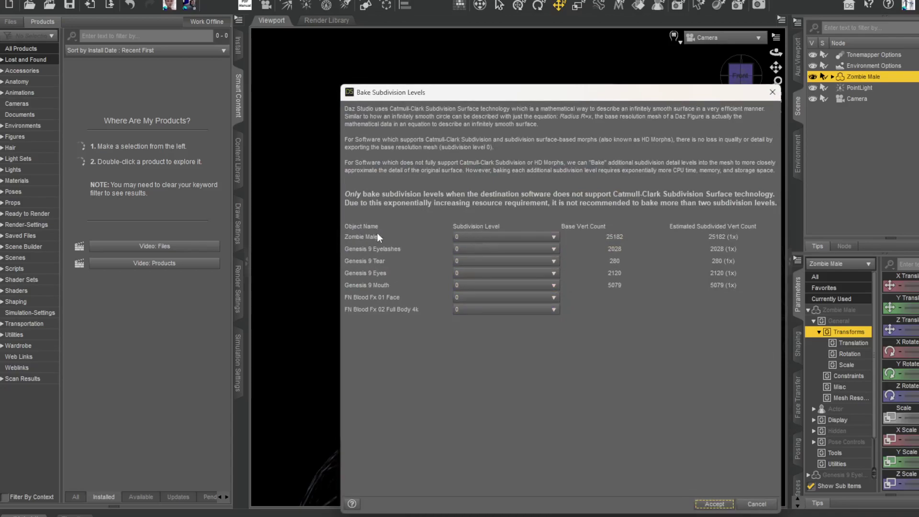
left_click(507, 236)
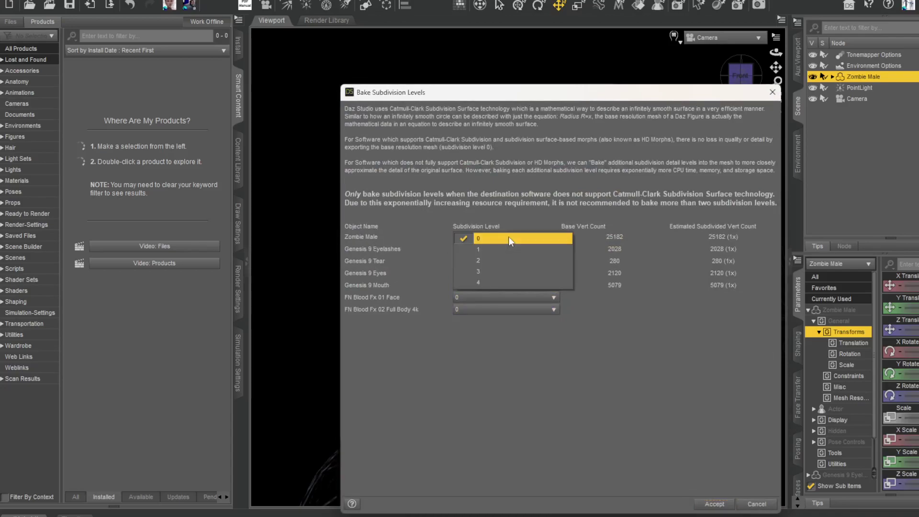
left_click(492, 270)
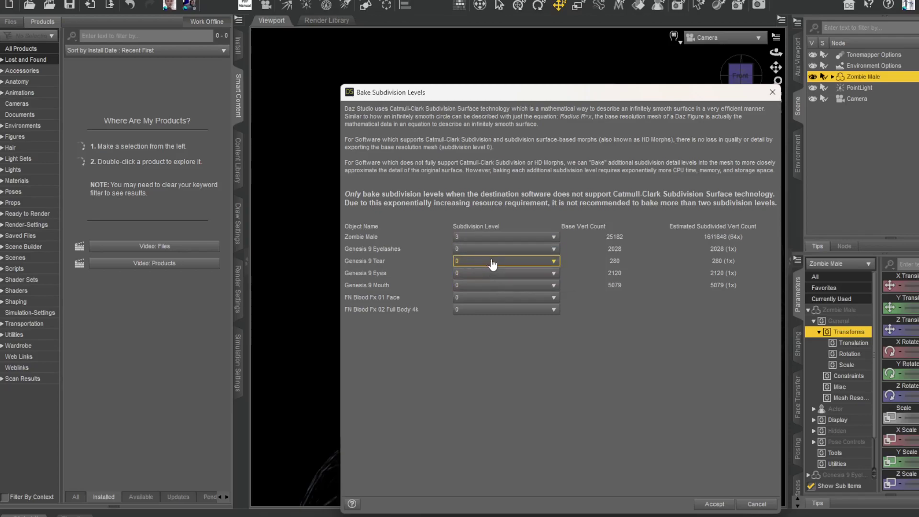
Set subdivision level 2 for Genesis 9 Mouth, FN Blood Fx 01 Face and FN Blood Fx 02 Full Body 4k, and start the export
left_click(482, 286)
left_click(493, 310)
left_click(487, 301)
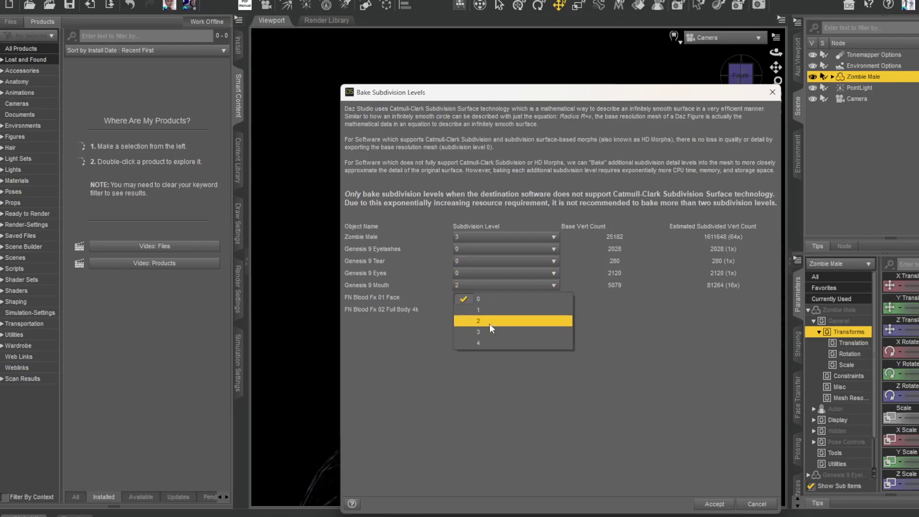
left_click(489, 320)
left_click(484, 310)
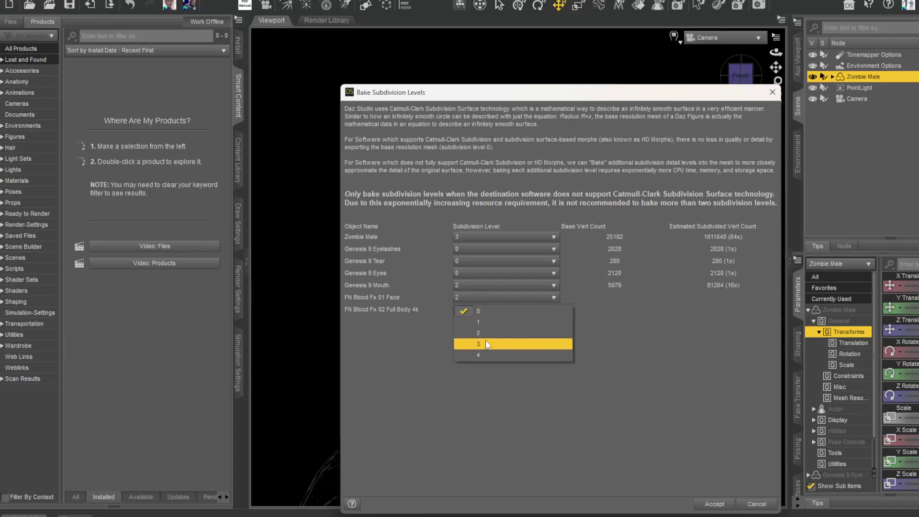
left_click(487, 335)
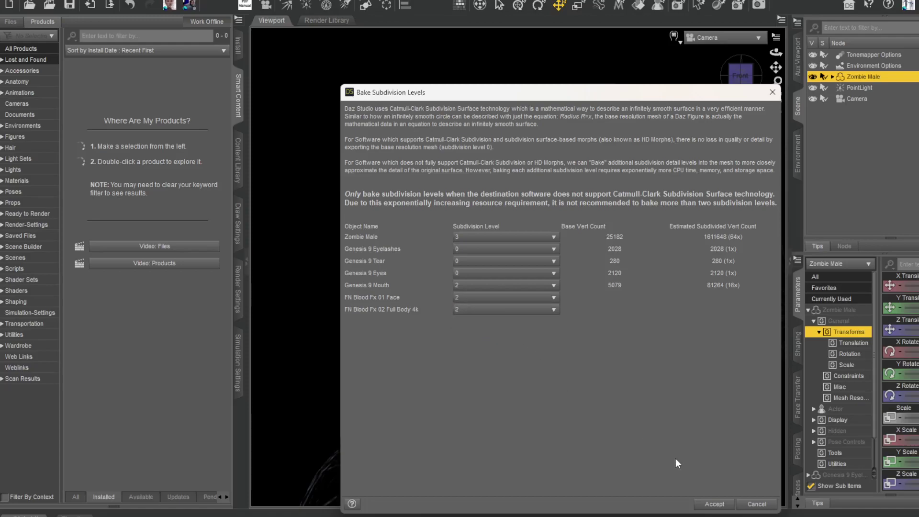
left_click(714, 504)
left_click(552, 431)
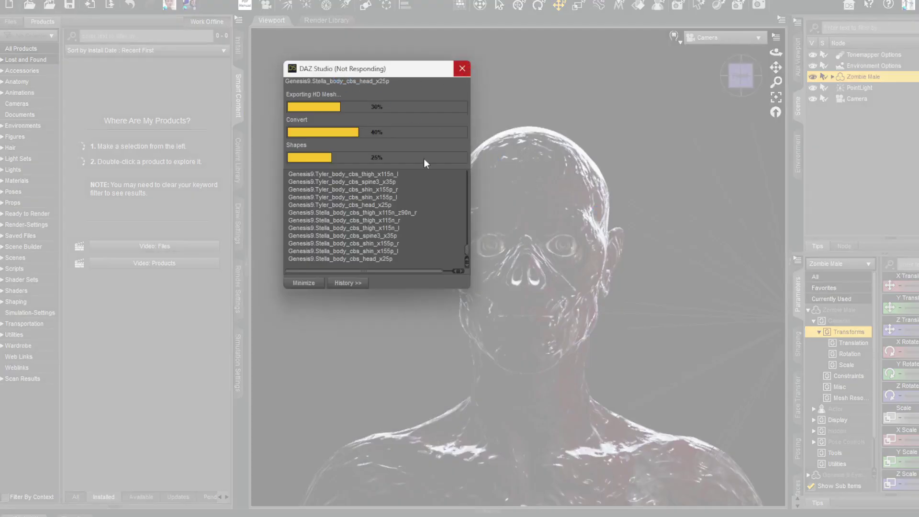
left_click_drag(389, 74, 486, 67)
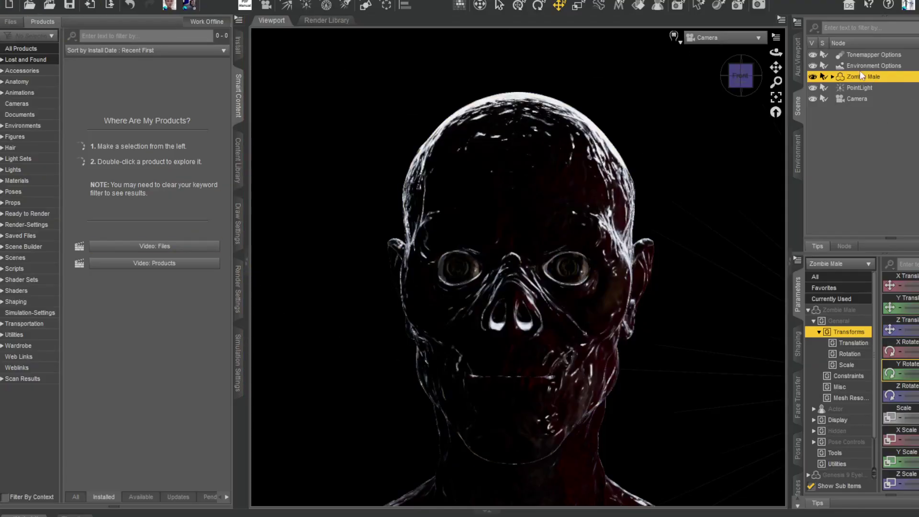
Reopen the Daz to Unreal transfer for Zombie Male and set its bake subdivision level to 2
key("alt+f")
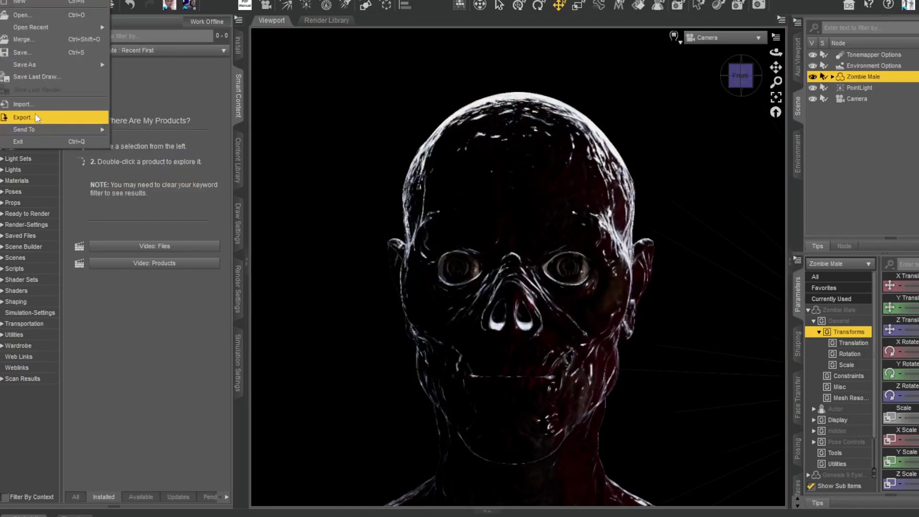
mouse_move(36, 128)
left_click(162, 215)
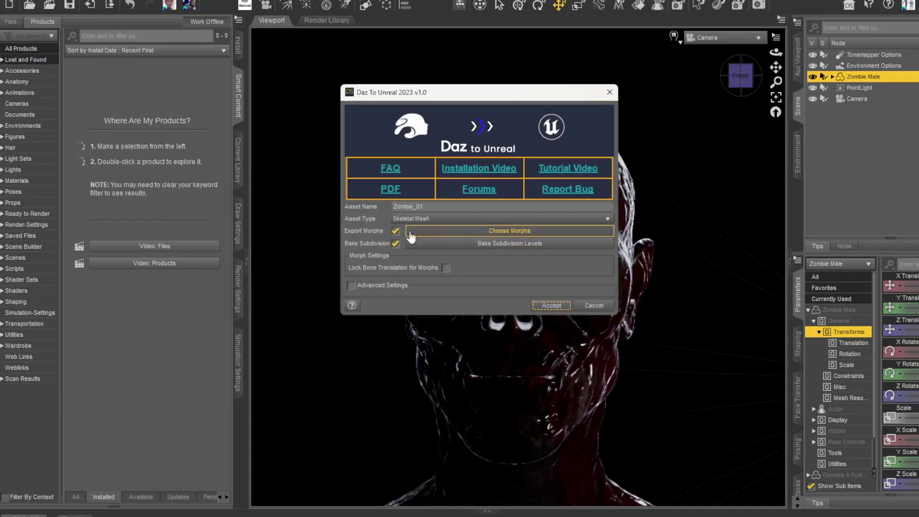
left_click(493, 244)
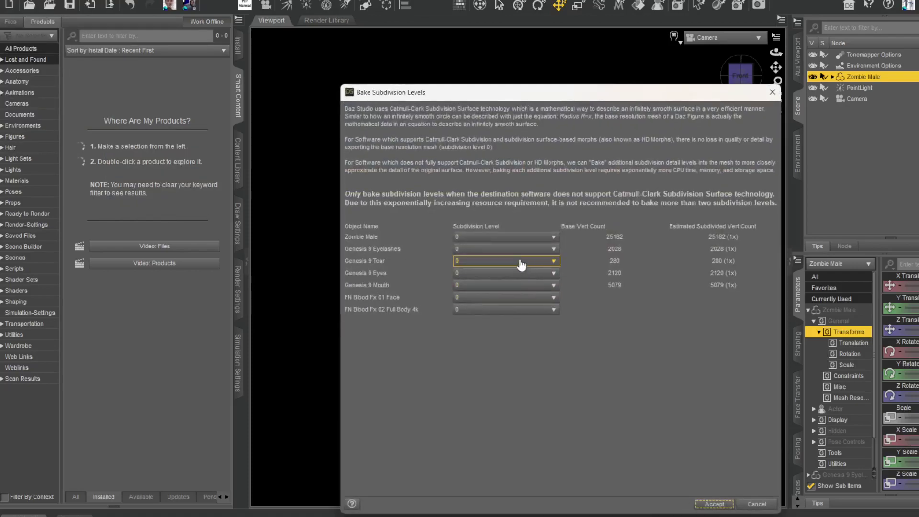
left_click(548, 237)
left_click(497, 261)
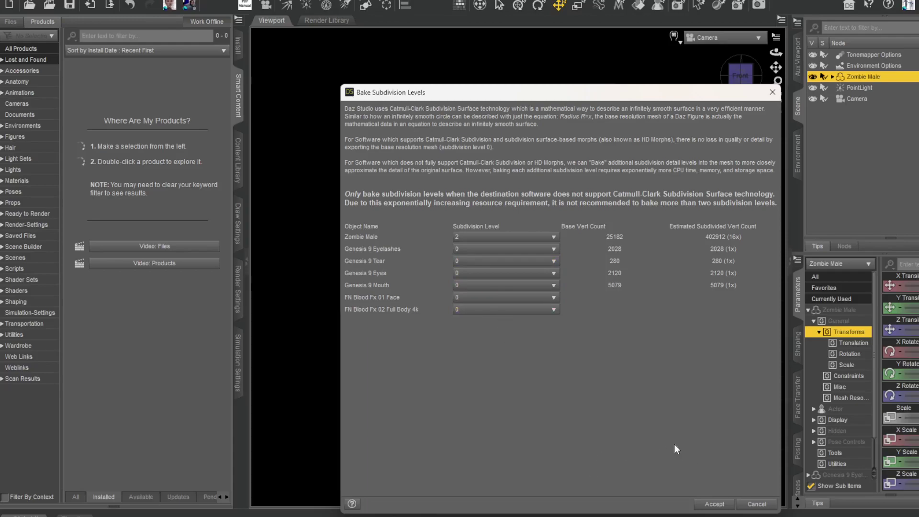
Set the subdivision level to 2 for FN Blood Fx 02 Full Body 4k, FN Blood Fx 01 Face and Genesis 9 Mouth
left_click(507, 309)
left_click(496, 335)
left_click(478, 304)
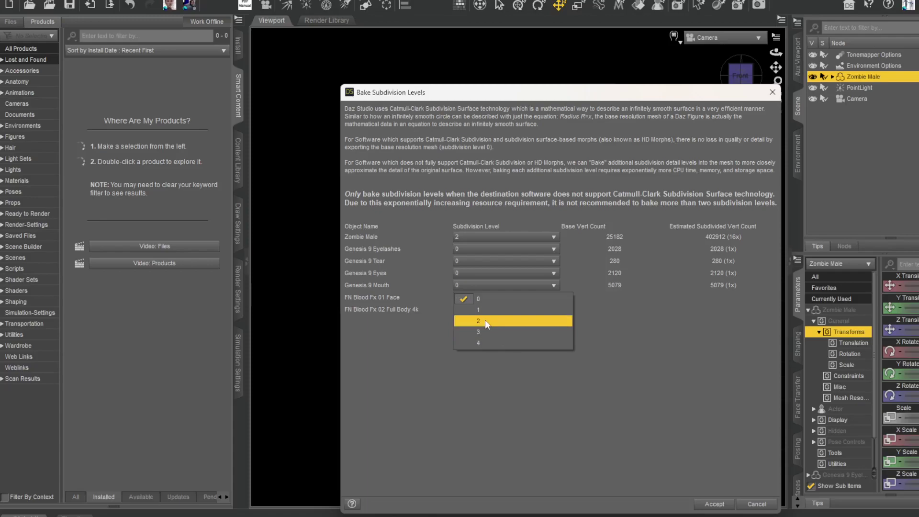
left_click(484, 320)
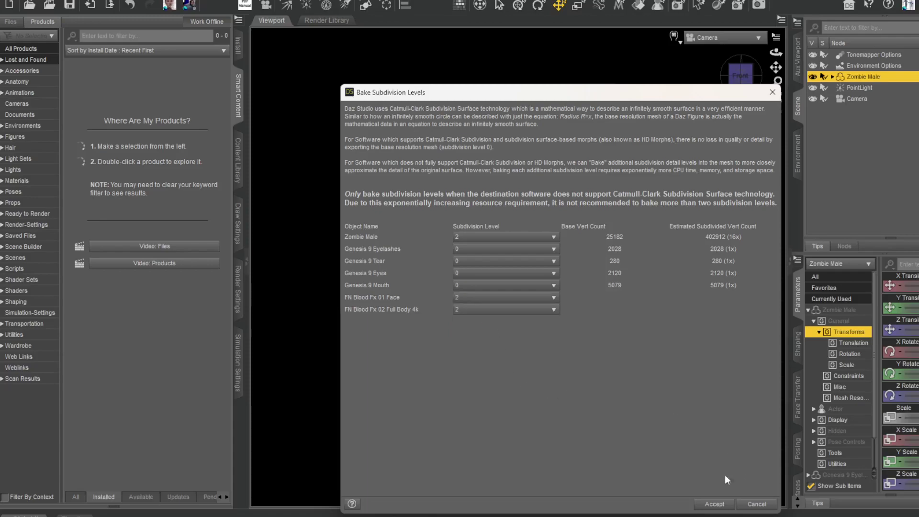
left_click(473, 286)
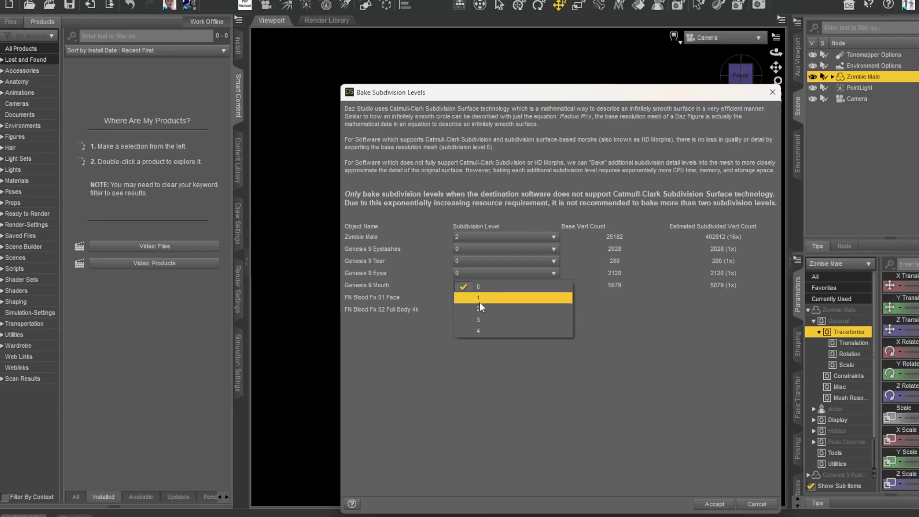
left_click(481, 309)
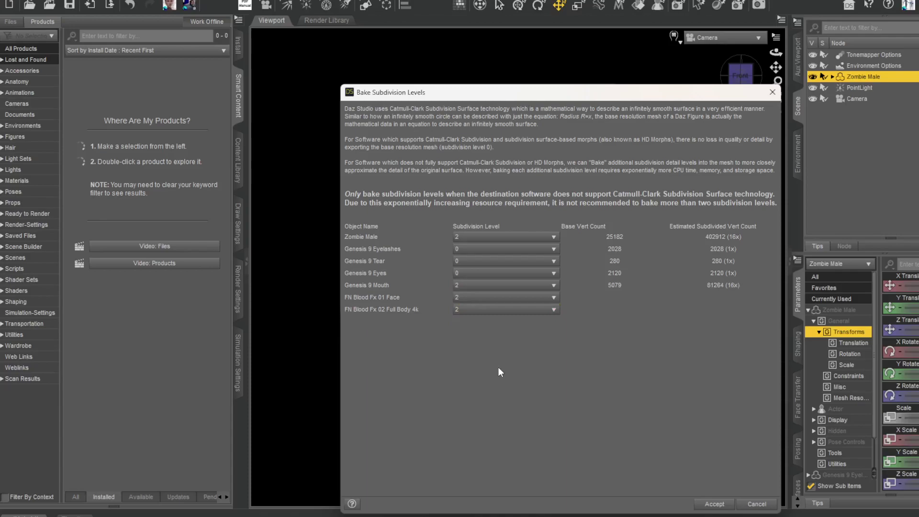
Accept the bake subdivision levels, export Zombie Male to Unreal and dismiss the export completion message
left_click(713, 504)
left_click(549, 309)
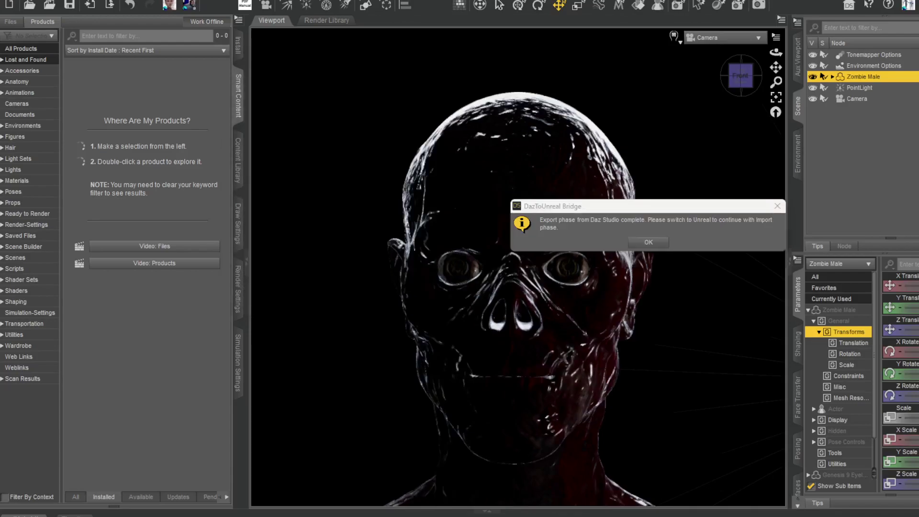
left_click(649, 243)
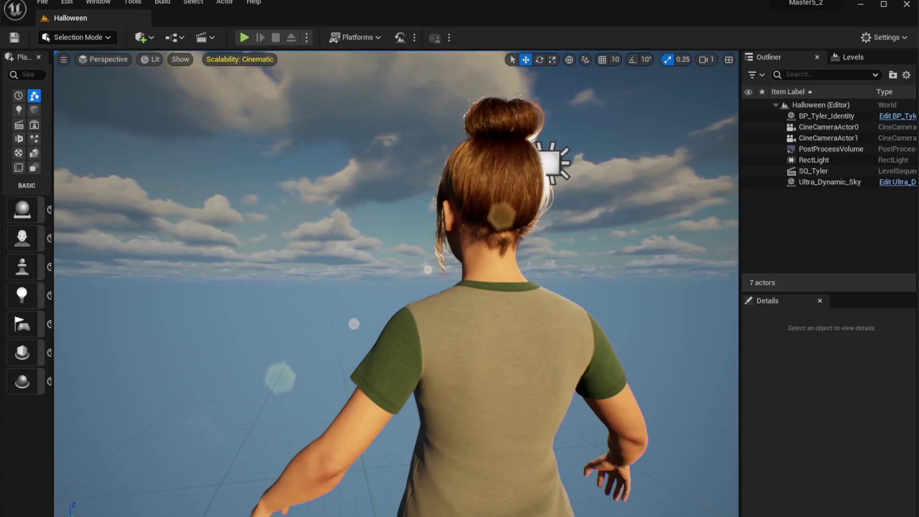
Switch back to Daz Studio and reopen the bake subdivision levels of the Daz to Unreal transfer for Zombie Male
left_click(748, 505)
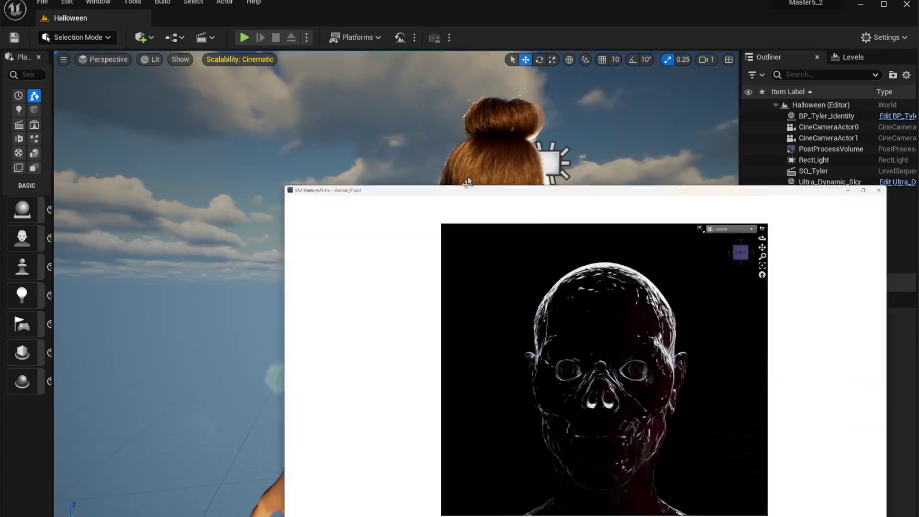
key("alt+f")
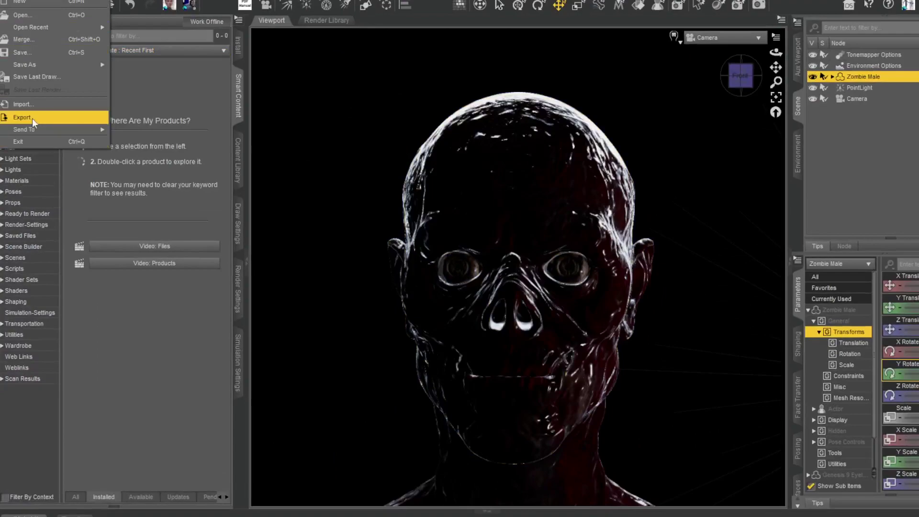
mouse_move(57, 129)
left_click(140, 211)
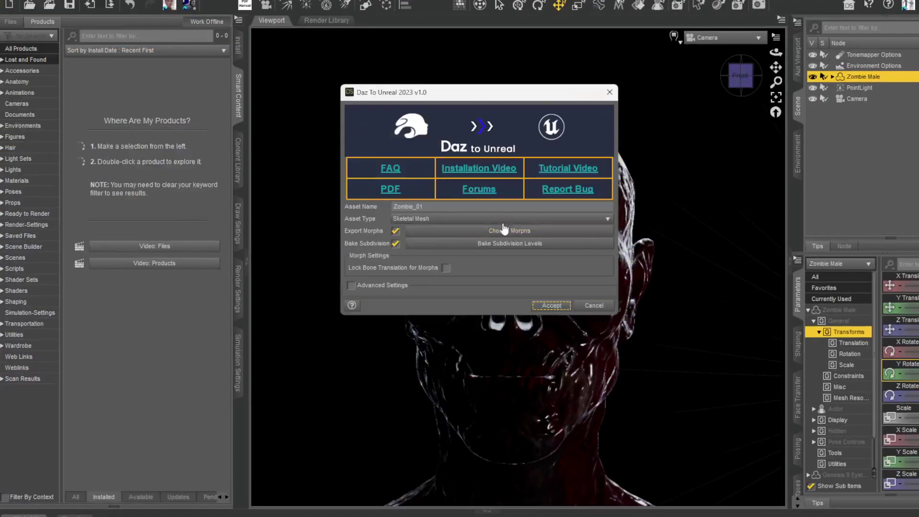
left_click(519, 244)
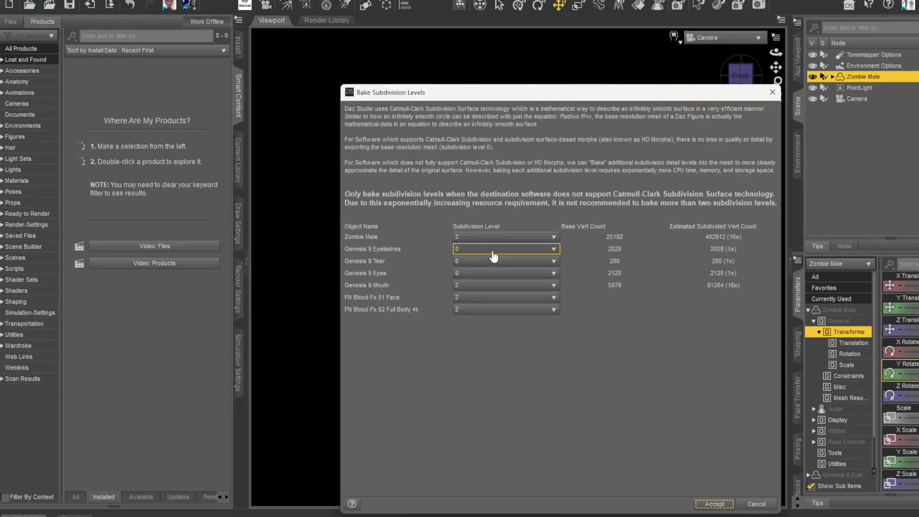
Set subdivision level 1 for Genesis 9 Mouth, FN Blood Fx 01 Face and FN Blood Fx 02 Full Body 4k, and start the export
left_click(500, 285)
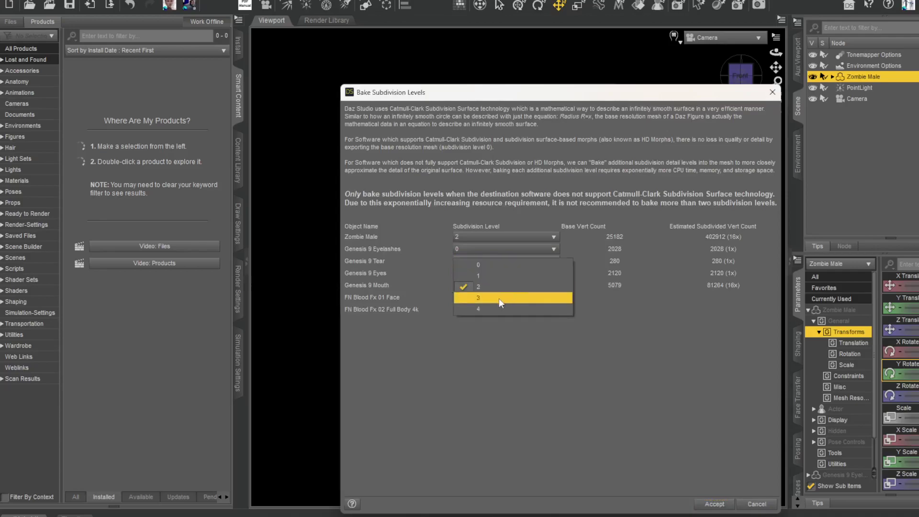
left_click(488, 276)
left_click(488, 297)
left_click(488, 287)
left_click(496, 310)
left_click(488, 299)
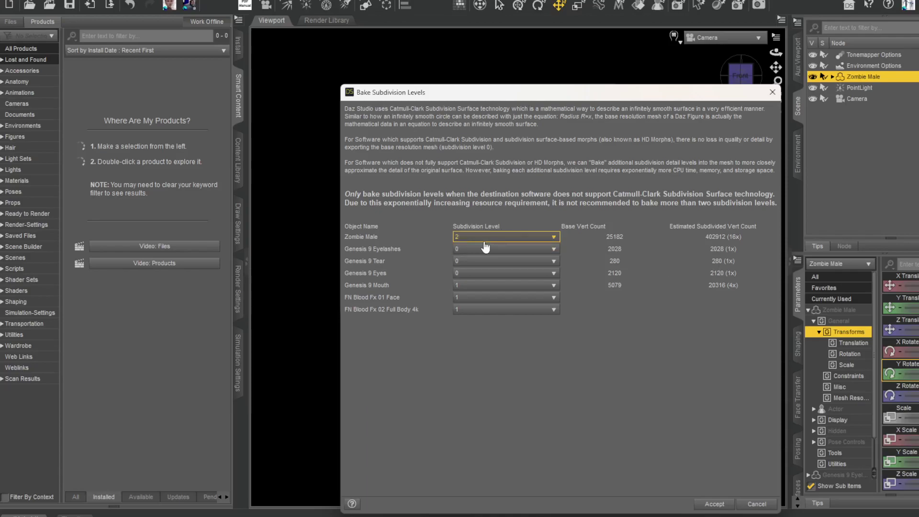
left_click(488, 286)
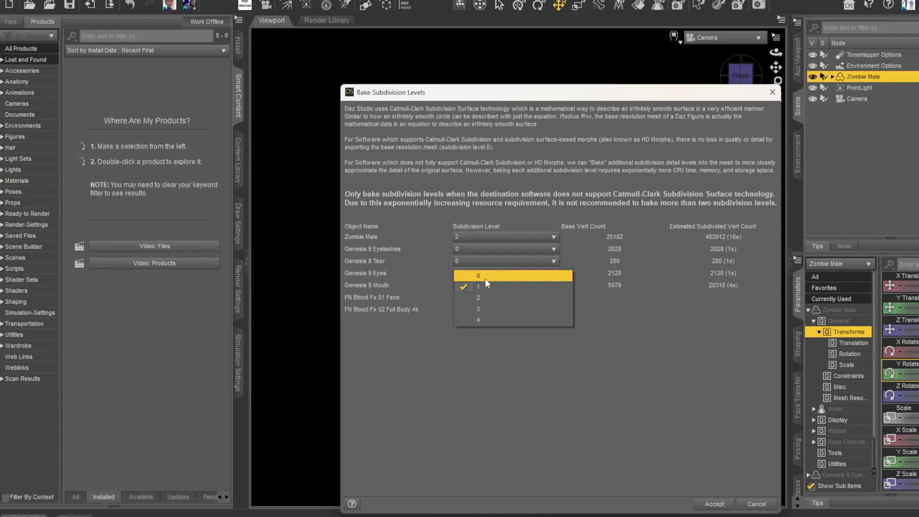
left_click(616, 383)
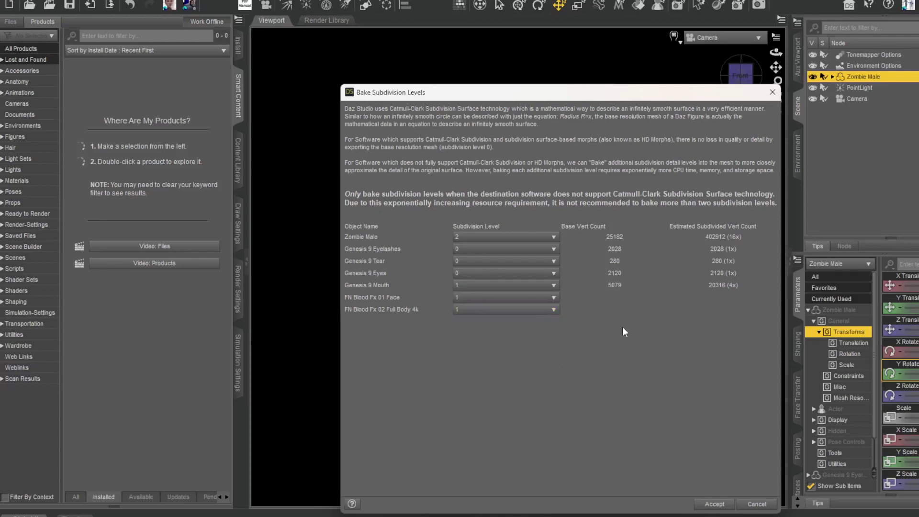
left_click(715, 504)
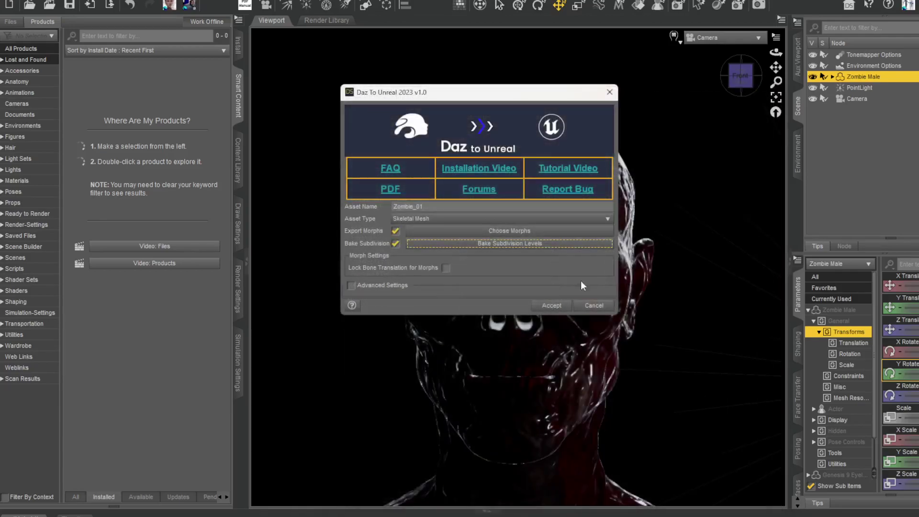
left_click(552, 306)
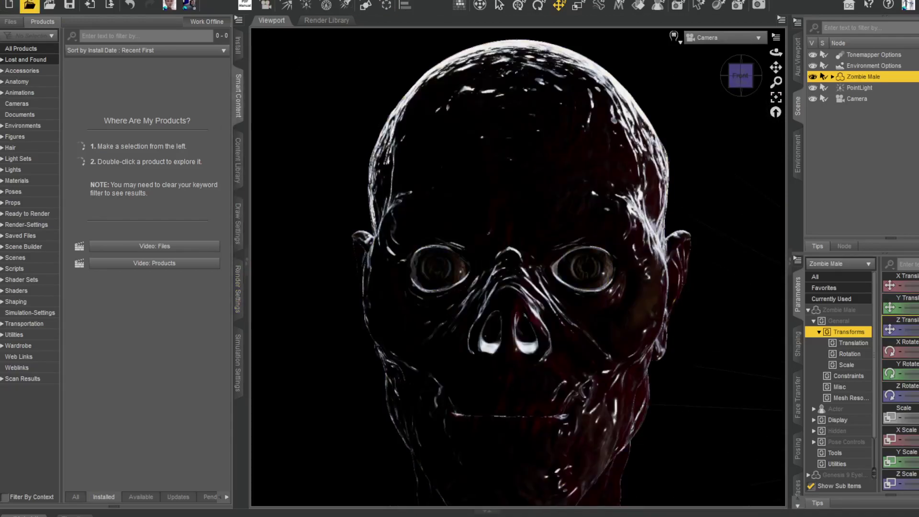
Open the Daz to Unreal transfer again and set only Zombie Male's bake subdivision level to 1
left_click(10, 0)
mouse_move(51, 127)
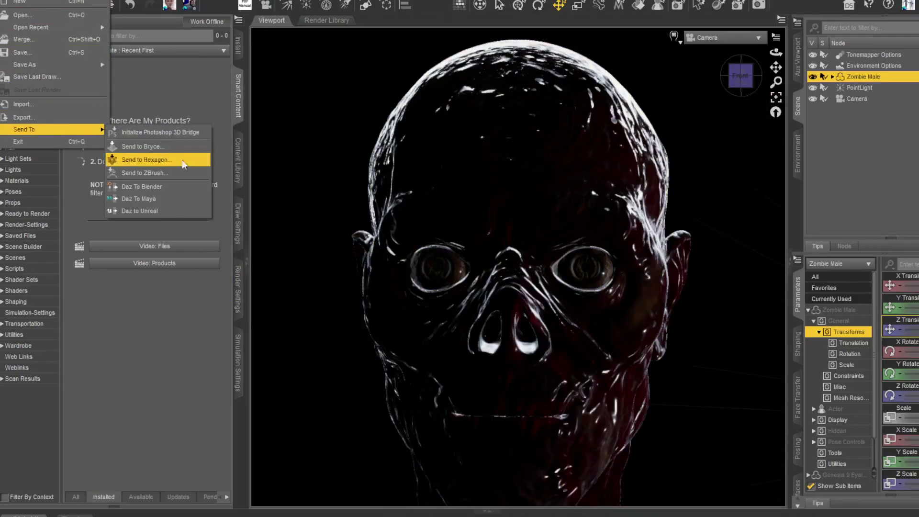
left_click(155, 209)
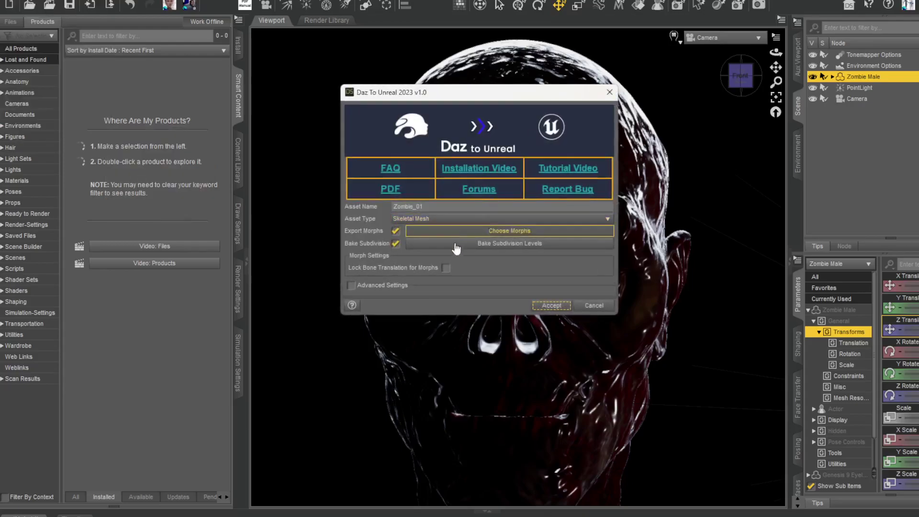
left_click(481, 245)
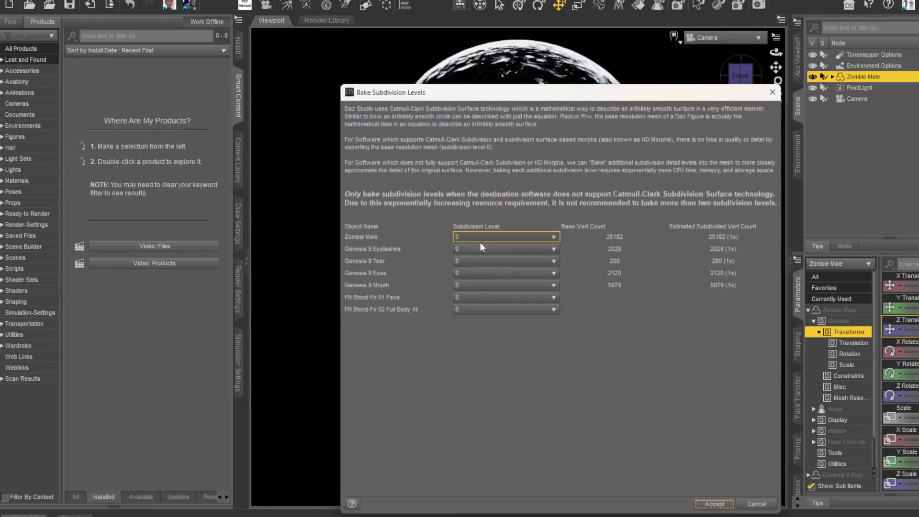
left_click(505, 237)
left_click(505, 249)
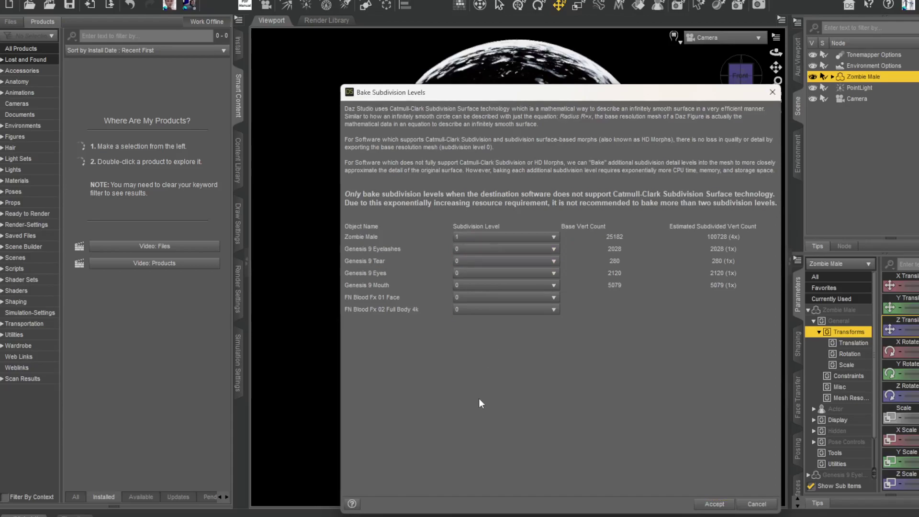
left_click(713, 504)
Export Zombie_01 as a skeletal mesh with morphs and baked subdivision enabled, and dismiss the completion message
left_click(396, 244)
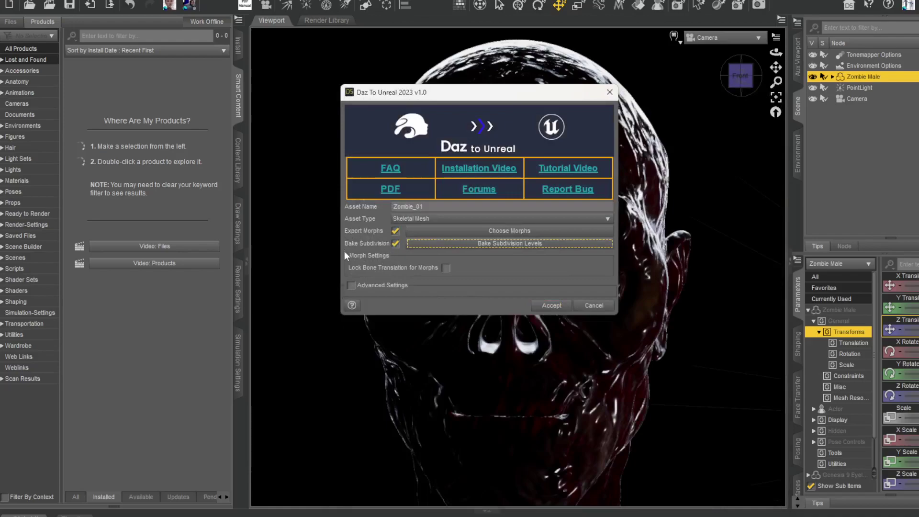
left_click(395, 231)
left_click(395, 230)
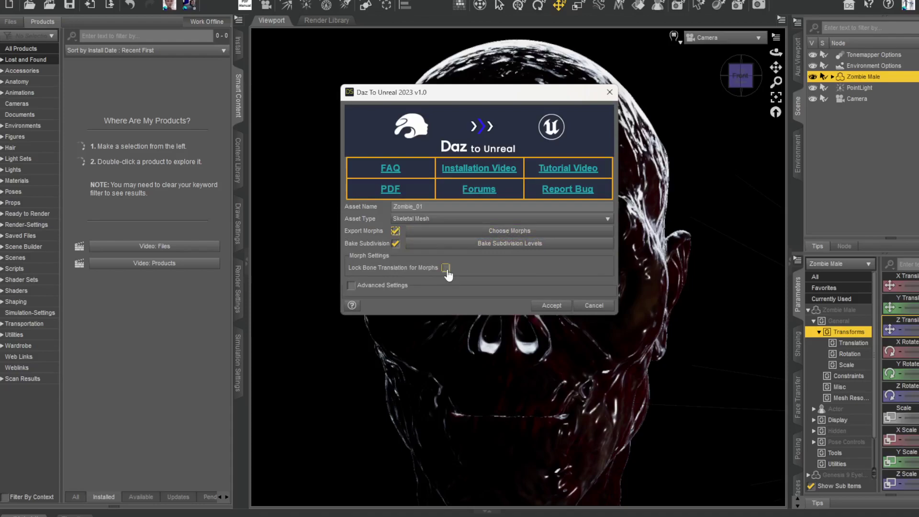
left_click(551, 305)
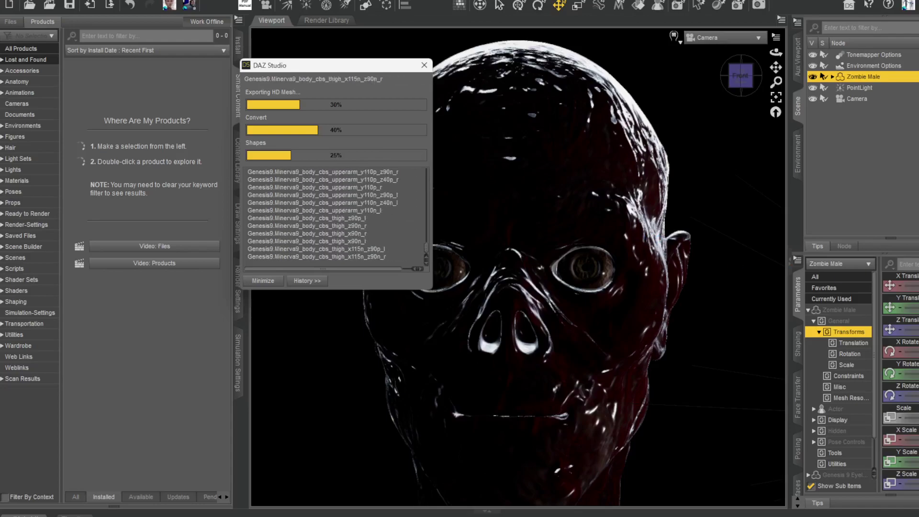
left_click_drag(896, 228, 644, 240)
left_click(653, 267)
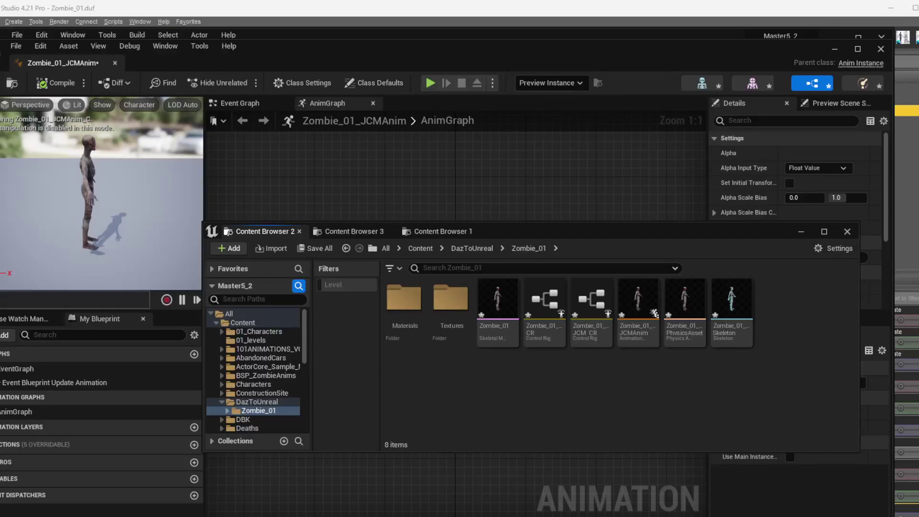
Save all unsaved imported assets of the Zombie_01 folder in Unreal Engine
left_click_drag(599, 230, 575, 252)
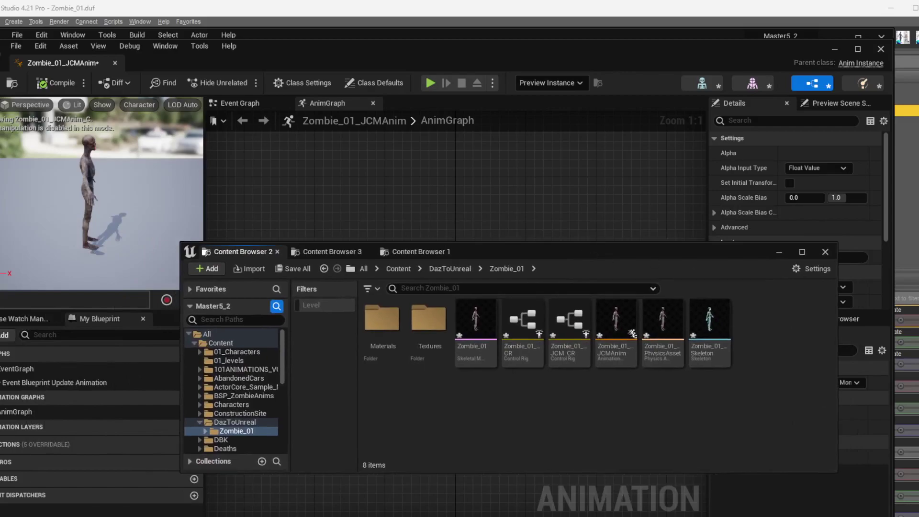
left_click(293, 268)
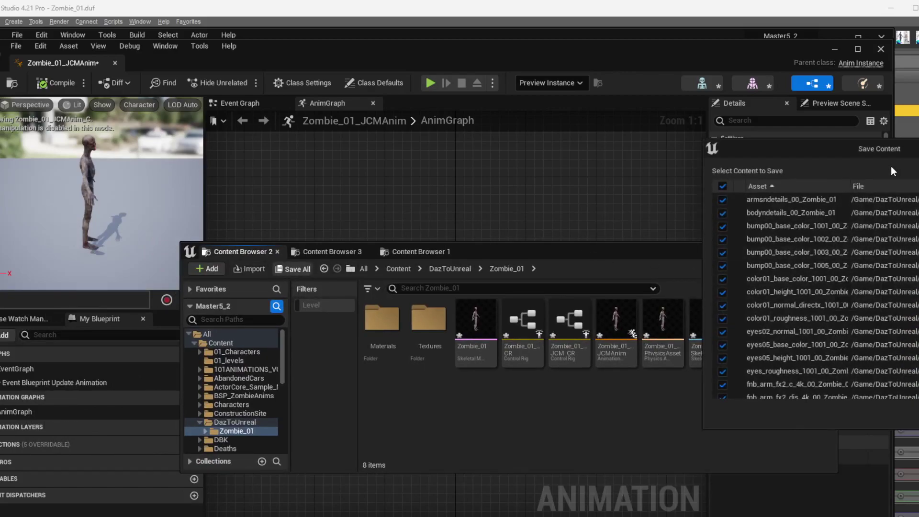
left_click_drag(688, 219, 665, 228)
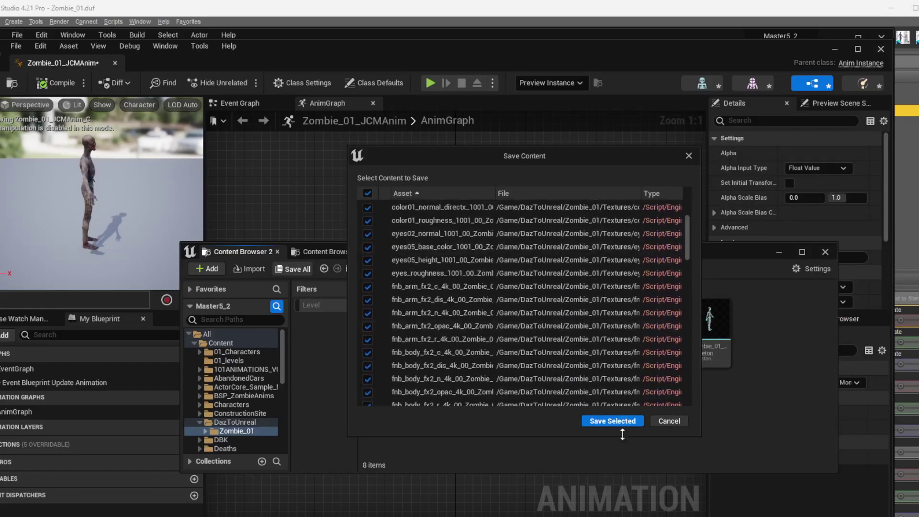
left_click(602, 422)
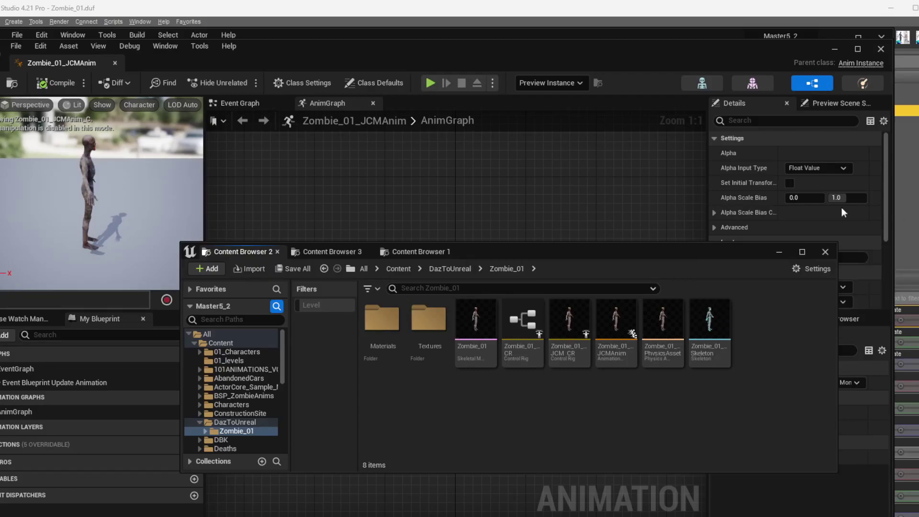
Spread out the overlapping Input Pose, Control Rig and Output Pose nodes in the Zombie_01_JCMAnim AnimGraph
left_click_drag(544, 254, 554, 238)
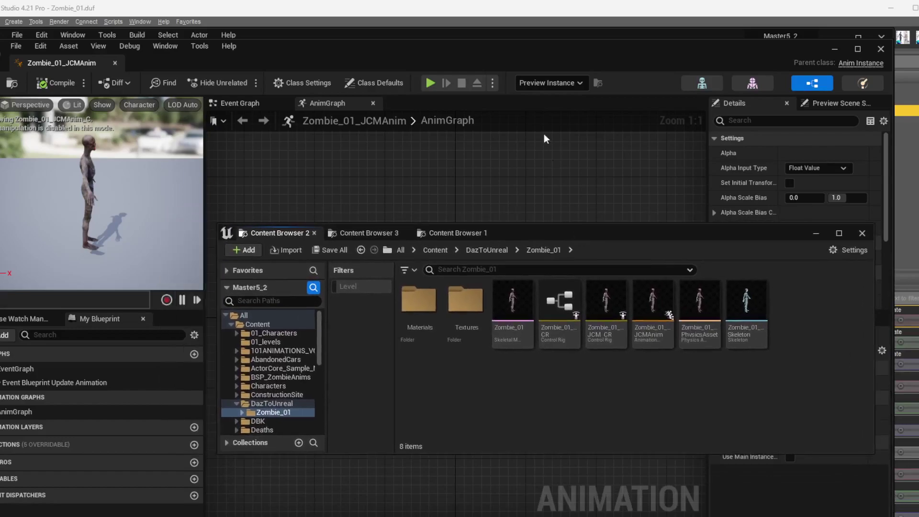
left_click_drag(375, 46, 478, 64)
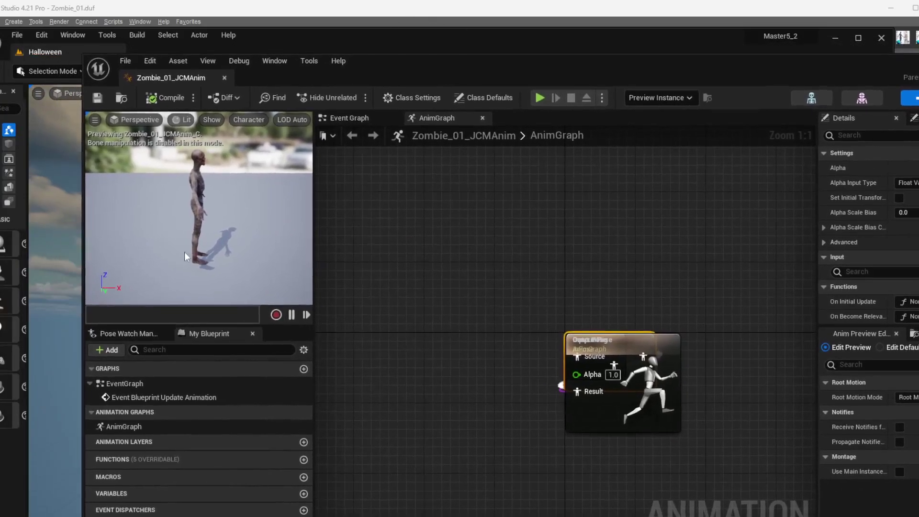
left_click_drag(605, 351, 718, 370)
left_click_drag(595, 355, 515, 276)
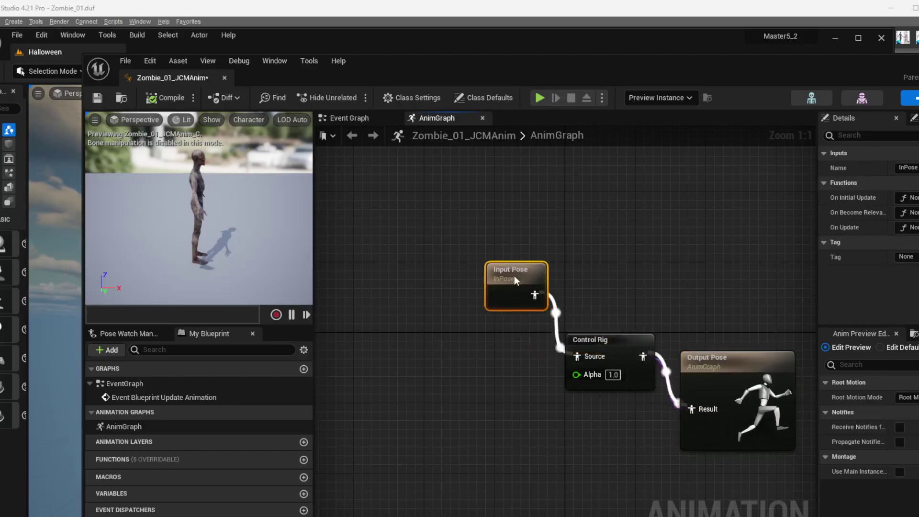
left_click_drag(610, 346, 617, 310)
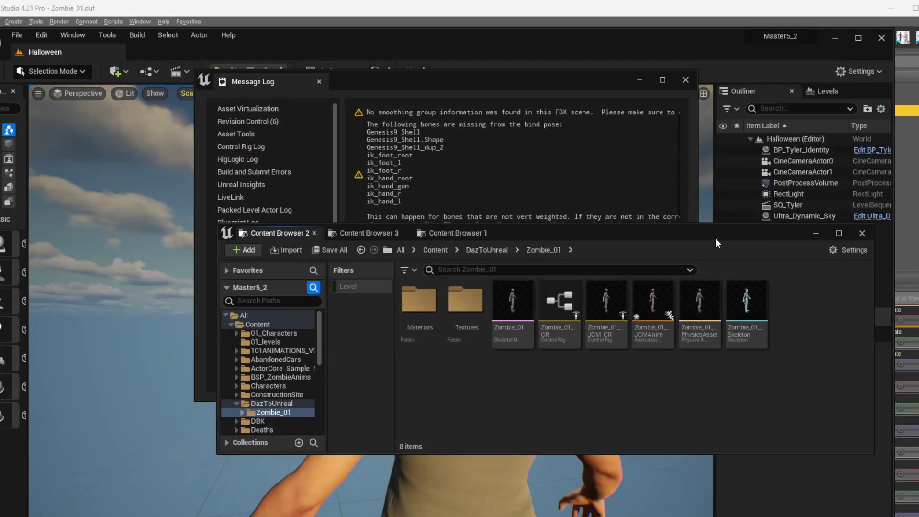
Create a level sequence named SQ_Zombie in the DazToUnreal Zombie_01 folder
left_click_drag(715, 238, 640, 212)
right_click(425, 361)
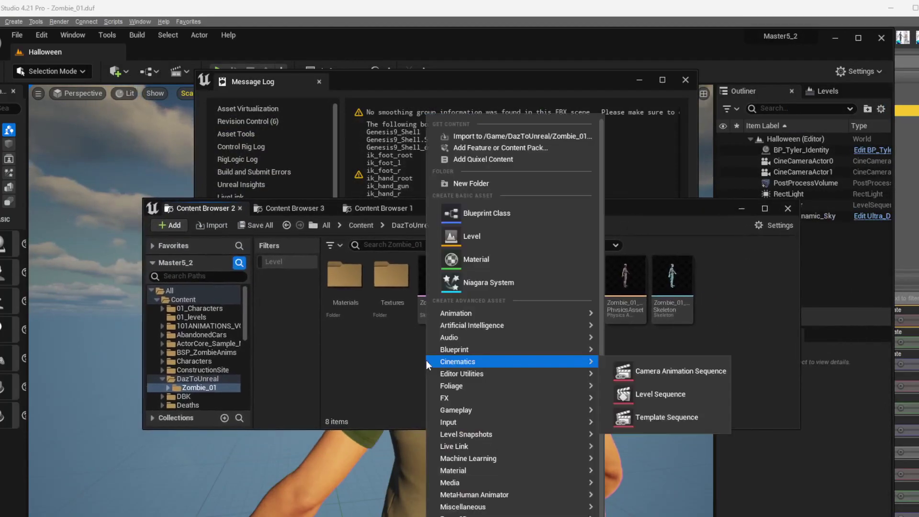
left_click(404, 360)
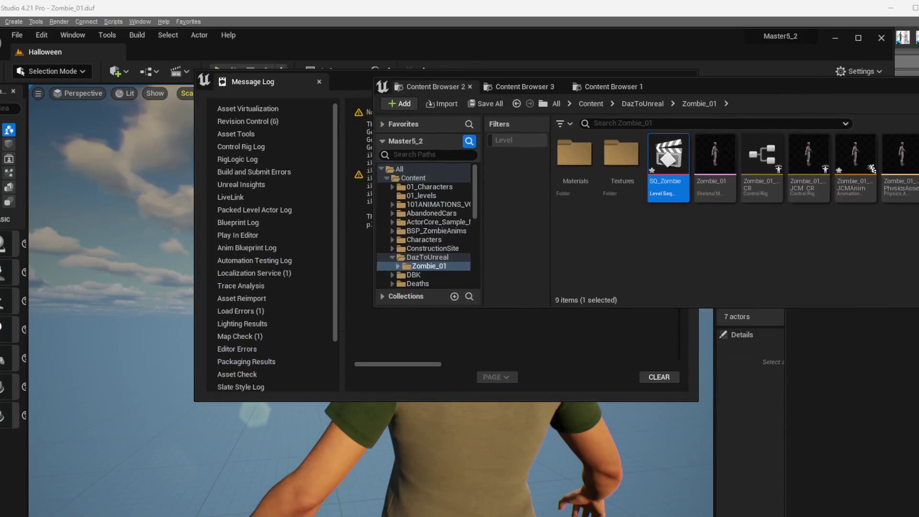
Place the Zombie_01_JCM_CR control rig in the Halloween level beside the existing character and select its rig track in the sequence
mouse_move(807, 161)
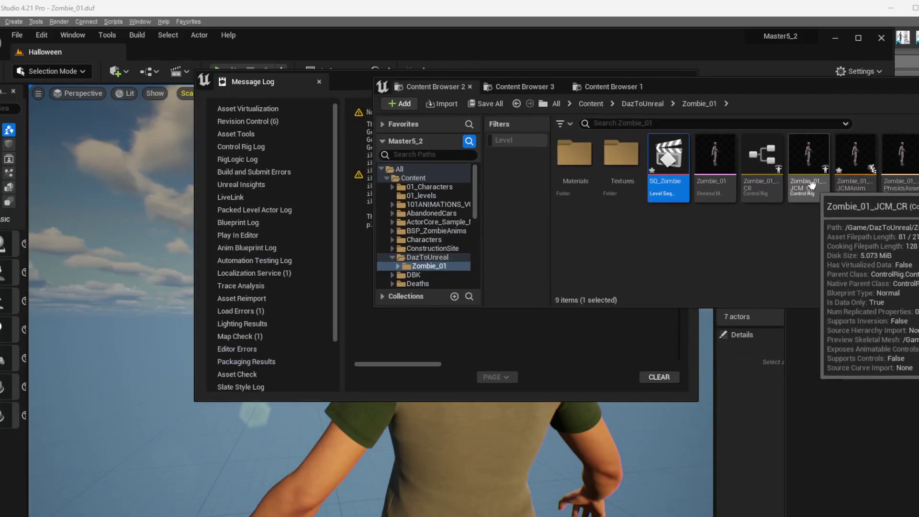
left_click_drag(808, 162, 214, 495)
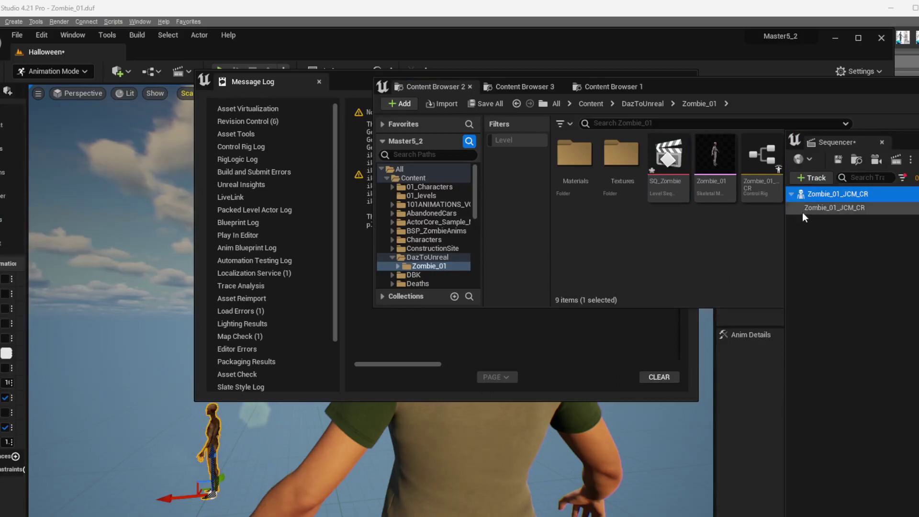
left_click(843, 208)
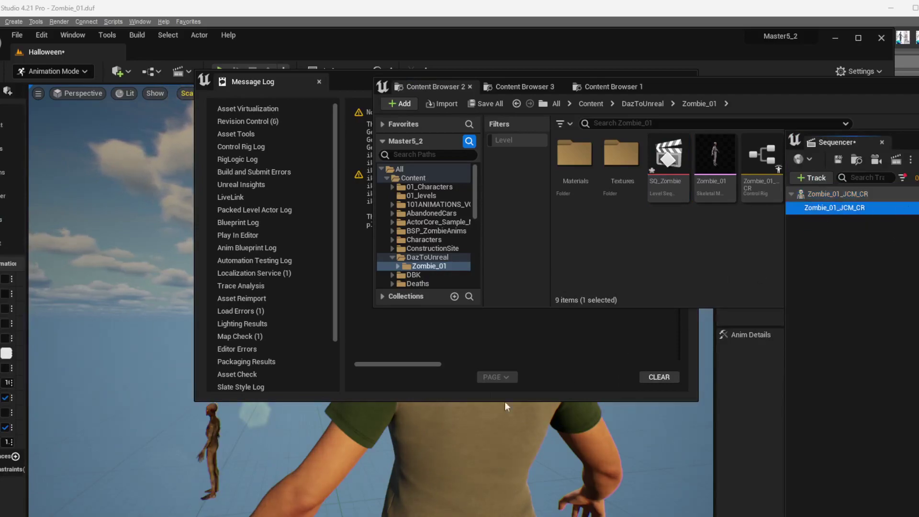
Frame the zombie's head in the level and close the Message Log
key("w")
right_click_drag(205, 432, 288, 373)
left_click_drag(349, 87, 314, 87)
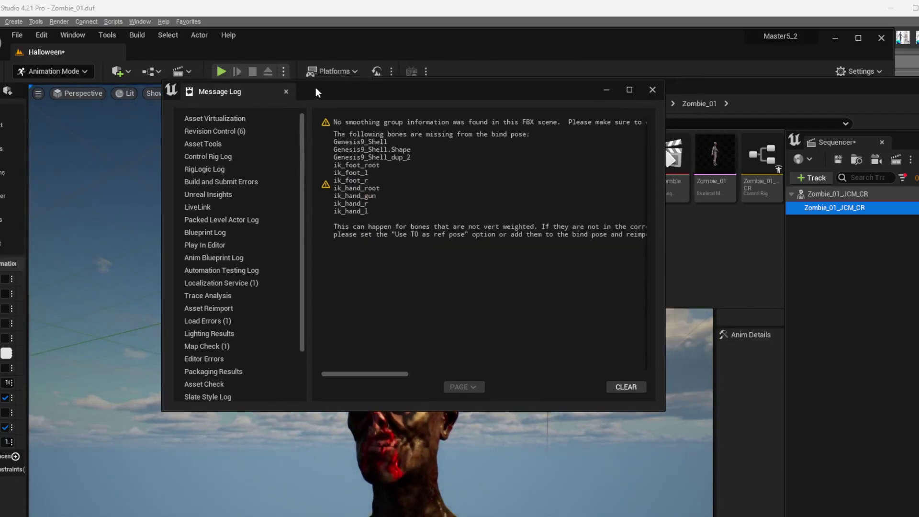
left_click(652, 90)
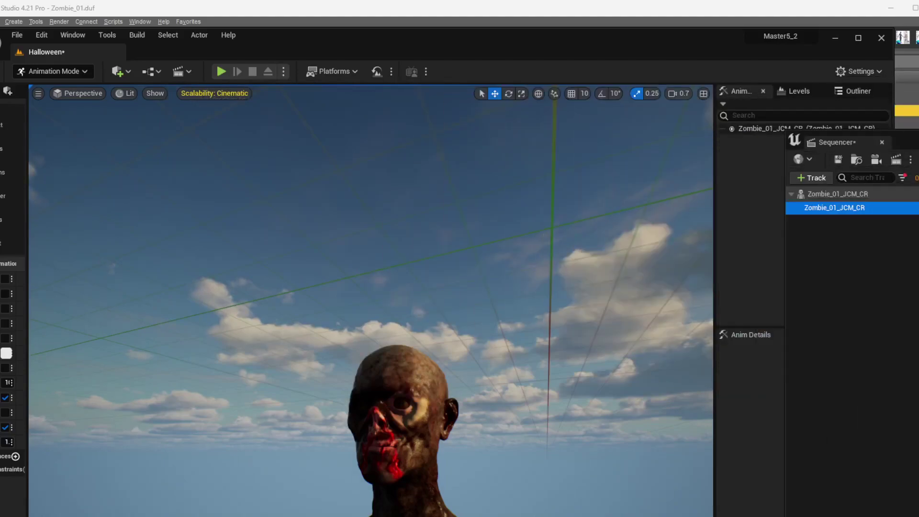
Close the Sequencer and set the Zombie_01_JCM_CR actor's location to 0, 0, 0
right_click_drag(357, 367, 325, 397)
left_click(882, 143)
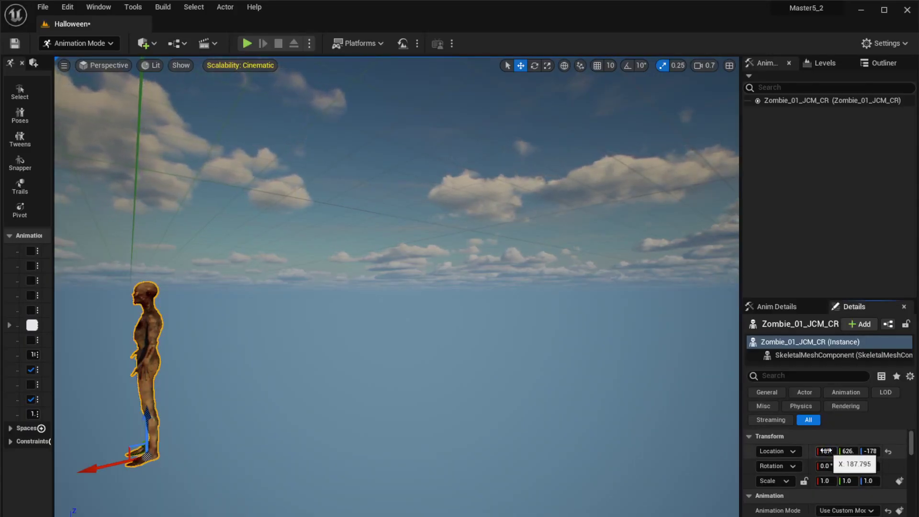
left_click(826, 450)
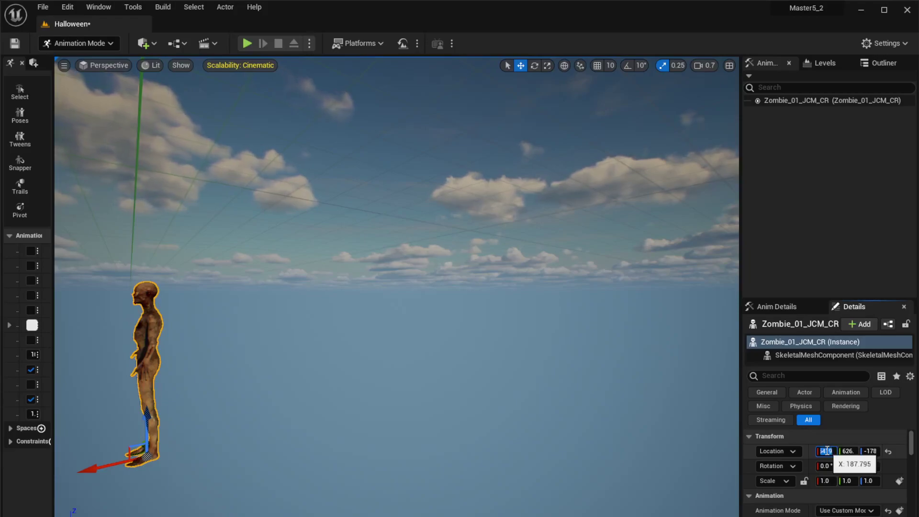
type("0")
key("Tab")
type("0")
key("Tab")
type("0")
key("Return")
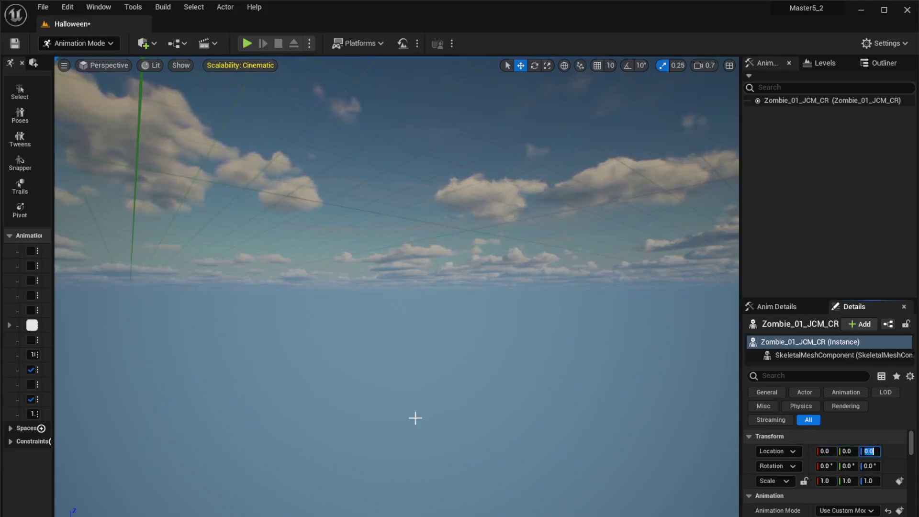
key("f")
right_click_drag(371, 322, 405, 370)
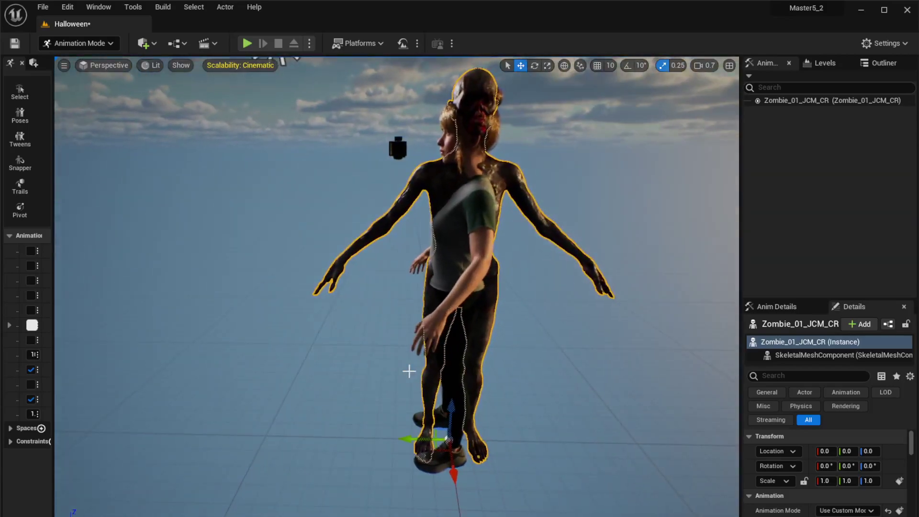
Move the zombie along Y to about -122, away from the other character, and rotate it to about -75° around Z
left_click_drag(411, 439, 661, 399)
right_click_drag(660, 398, 416, 364)
scroll(417, 363, "down", 3)
left_click_drag(364, 488, 478, 500)
right_click_drag(478, 335, 417, 342)
scroll(316, 321, "down", 4)
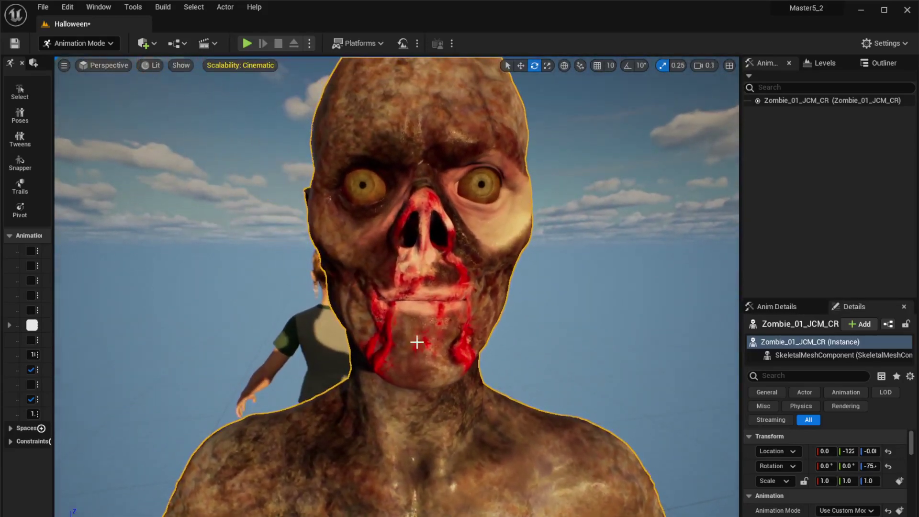
Select the Zombie_01_JCM_CR rig and look through the actor's material elements
right_click_drag(454, 366, 371, 371)
left_click(796, 102)
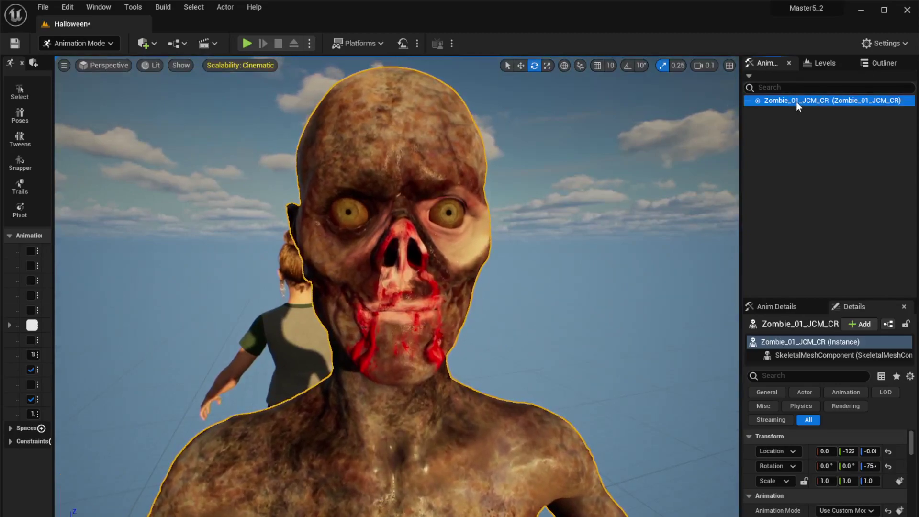
scroll(830, 431, "down", 3)
scroll(888, 445, "down", 5)
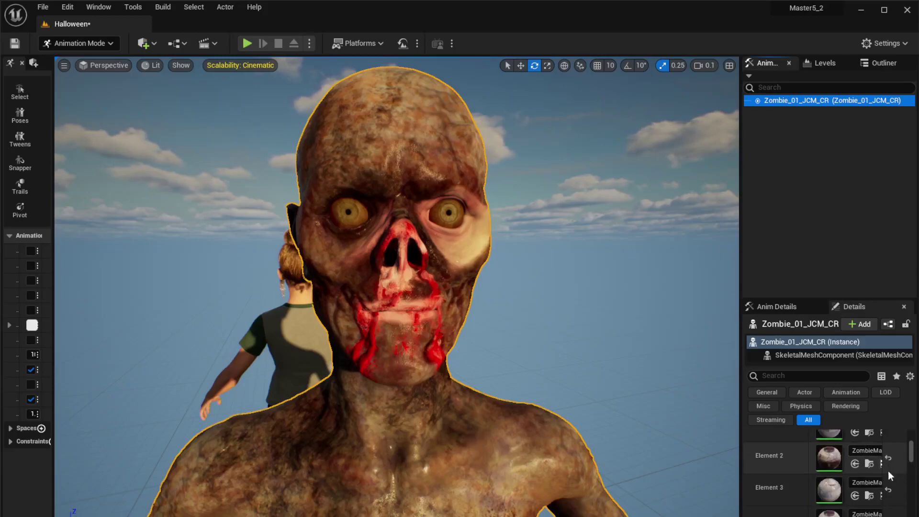
scroll(864, 489, "down", 3)
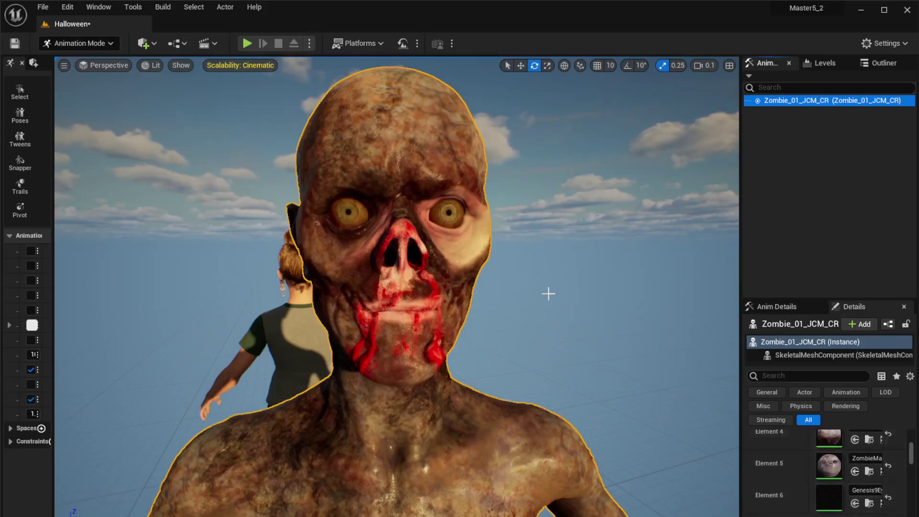
Examine the zombie's skin, face and body in the level from several angles and distances
key("s")
right_click_drag(408, 269, 210, 262)
scroll(409, 269, "up", 3)
key("w")
key("d")
key("w")
key("s")
key("s")
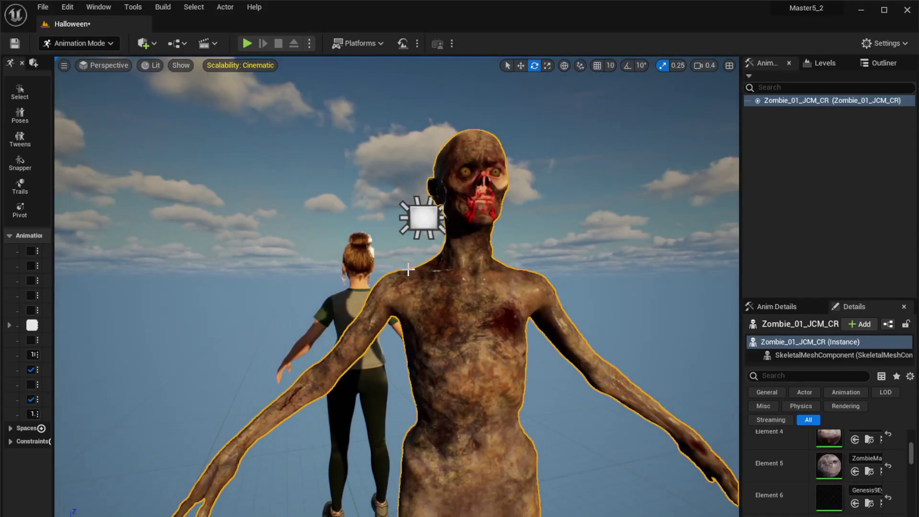
right_click_drag(408, 269, 469, 206)
key("w")
key("s")
scroll(417, 269, "down", 1)
key("w")
key("e")
key("w")
scroll(474, 262, "down", 1)
key("s")
key("d")
key("s")
key("q")
key("w")
key("s")
key("a")
key("w")
key("w")
key("s")
scroll(504, 248, "up", 2)
key("d")
Select the Ultra_Dynamic_Sky actor and set its Time Of Day to about 1648
left_click(453, 300)
scroll(860, 450, "up", 8)
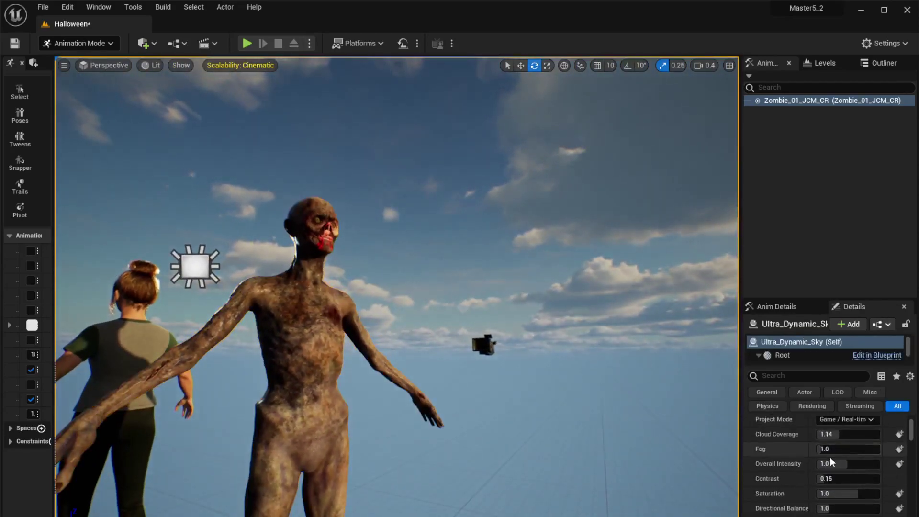
scroll(848, 444, "up", 3)
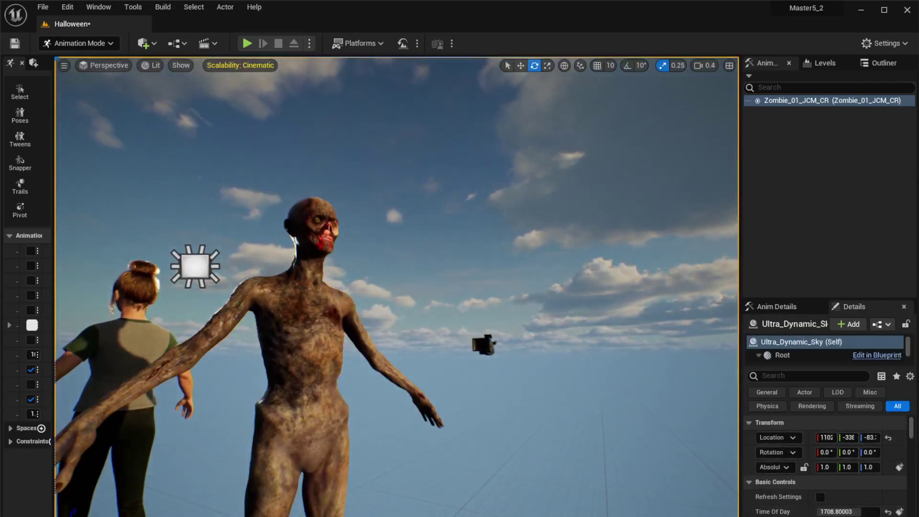
left_click_drag(861, 511, 856, 511)
right_click_drag(412, 277, 643, 355)
key("w")
key("s")
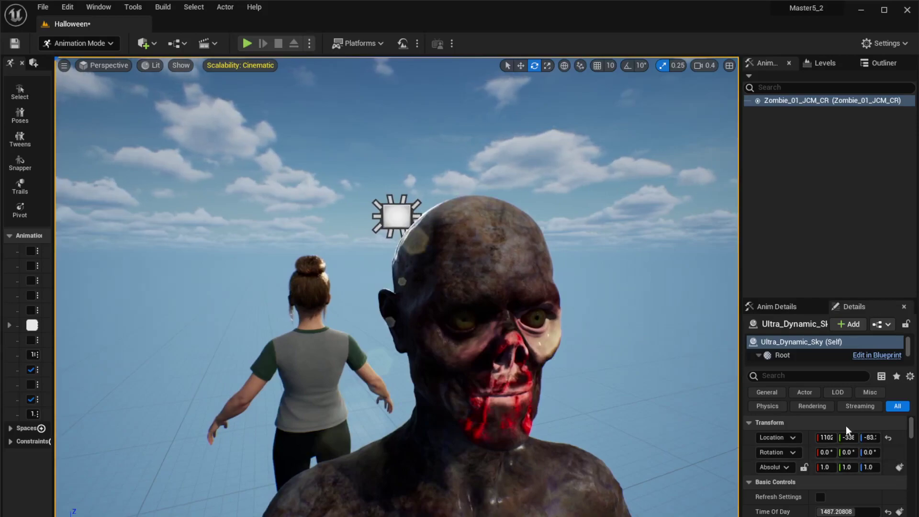
left_click_drag(857, 512, 859, 512)
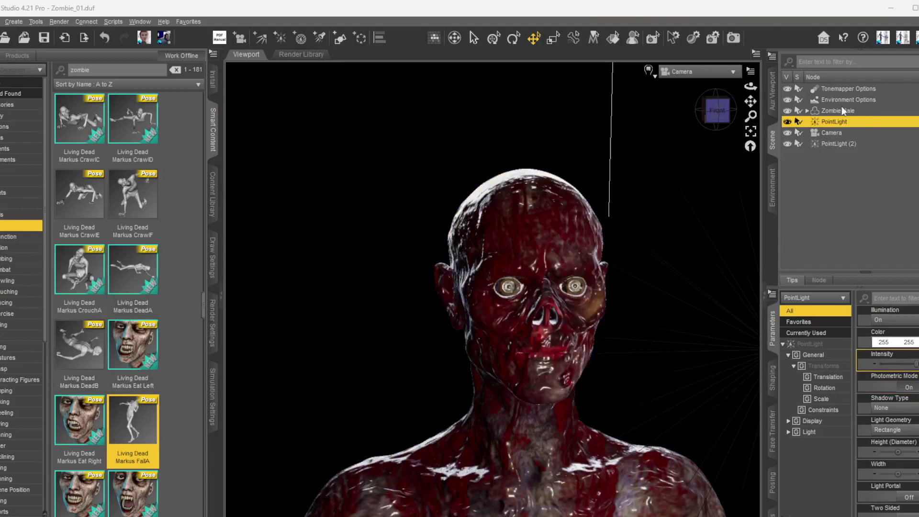
Switch to Daz Studio, select Zombie Male and set up a Daz to Unreal transfer of Zombie_01 with asset type Pose
left_click(833, 112)
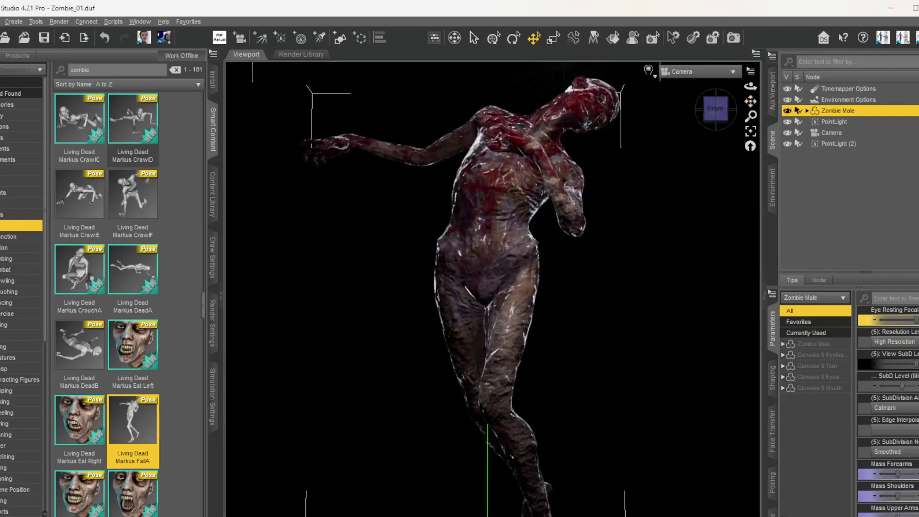
key("alt+f")
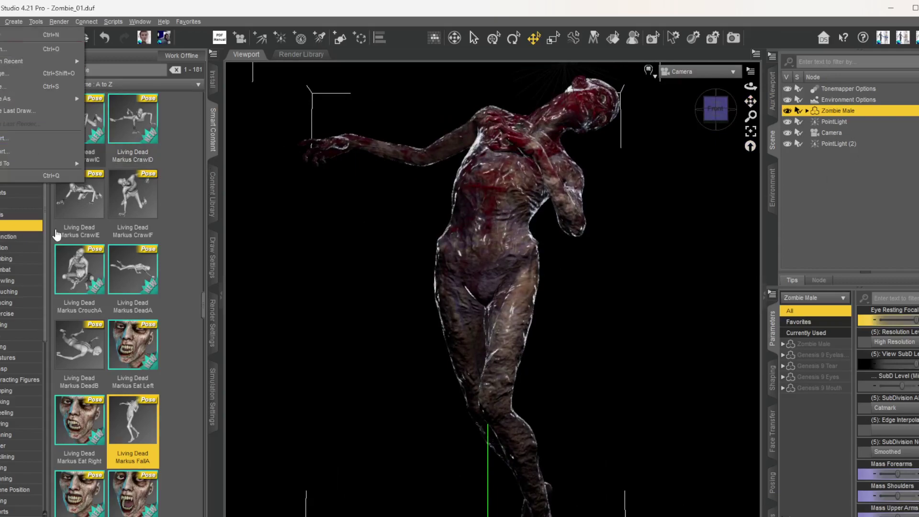
mouse_move(33, 166)
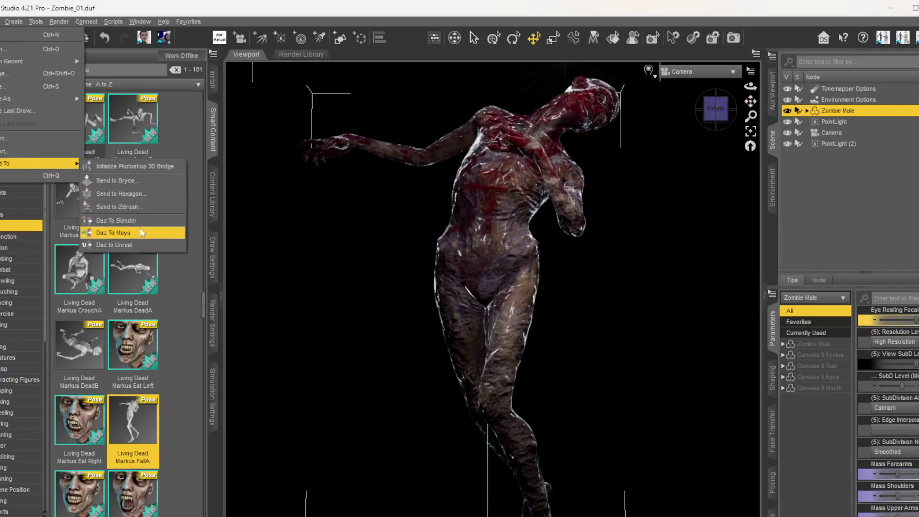
left_click(132, 245)
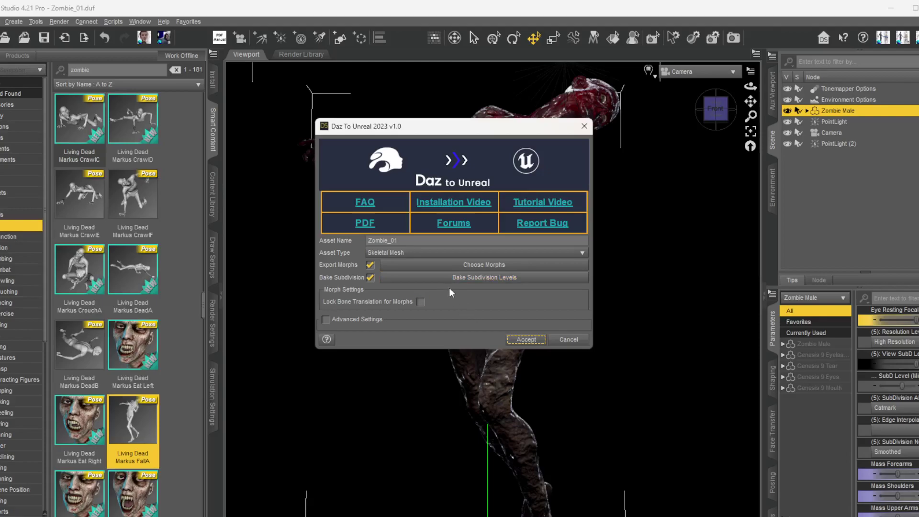
left_click(413, 254)
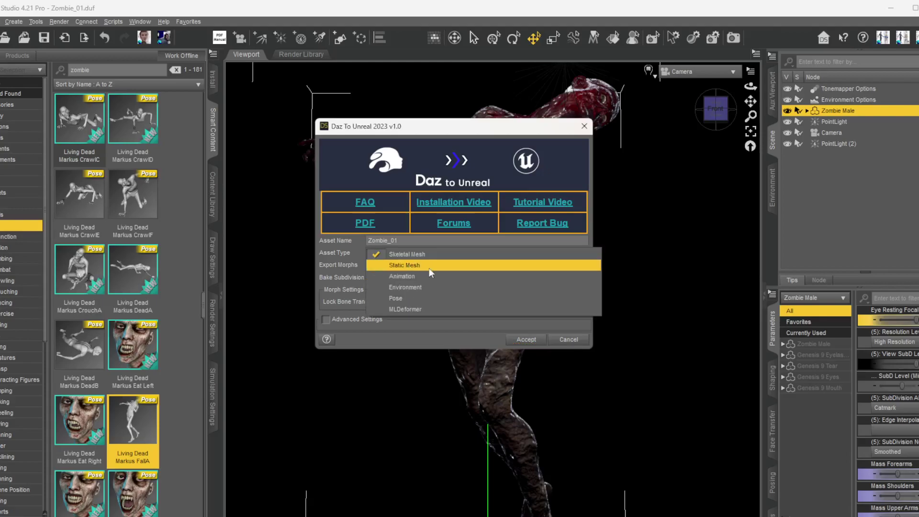
left_click(403, 299)
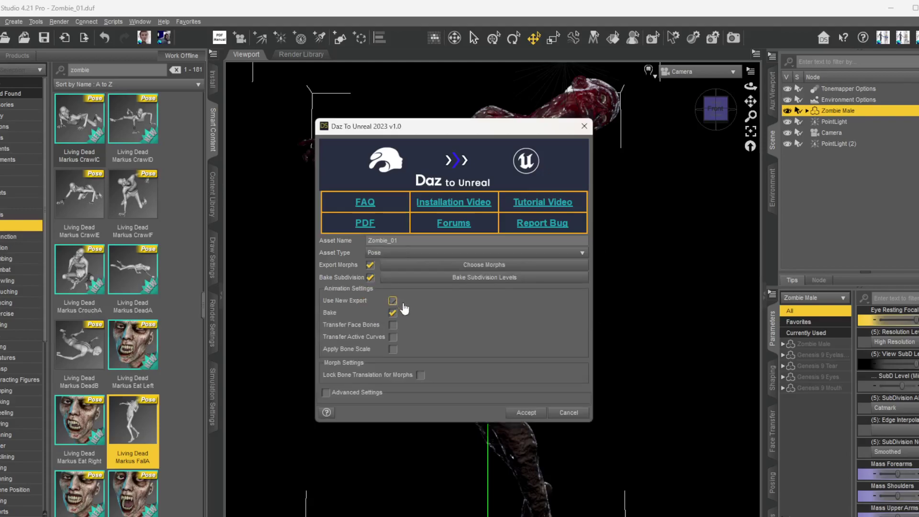
Run the pose export, allow the deletion of keyed values and acknowledge the bridge's completion message
left_click(525, 412)
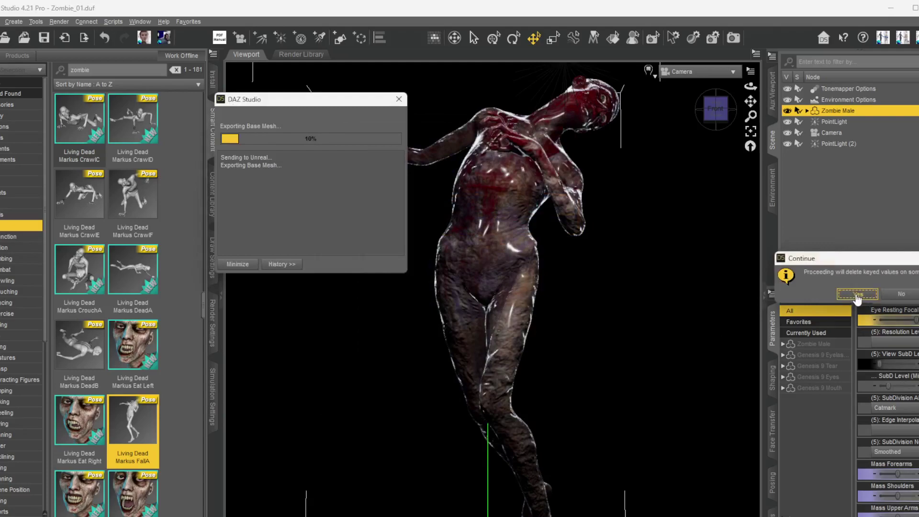
left_click(857, 296)
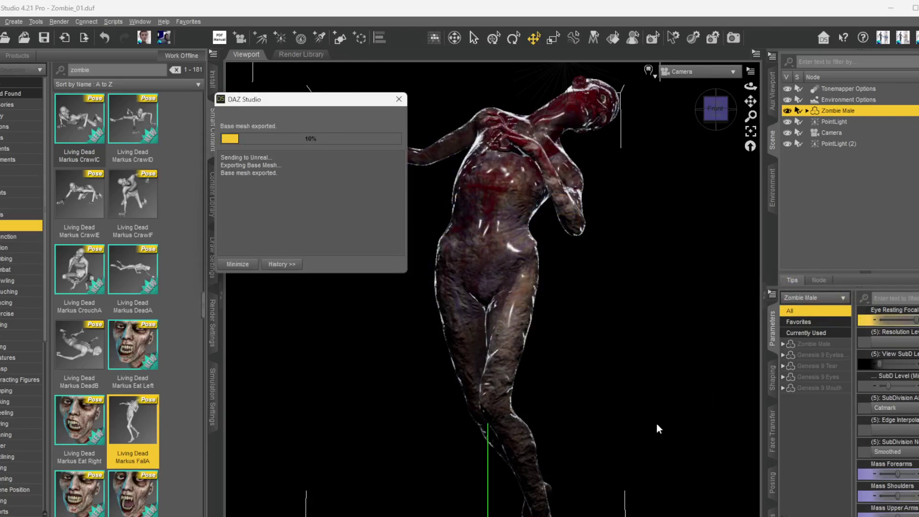
left_click_drag(860, 261, 556, 245)
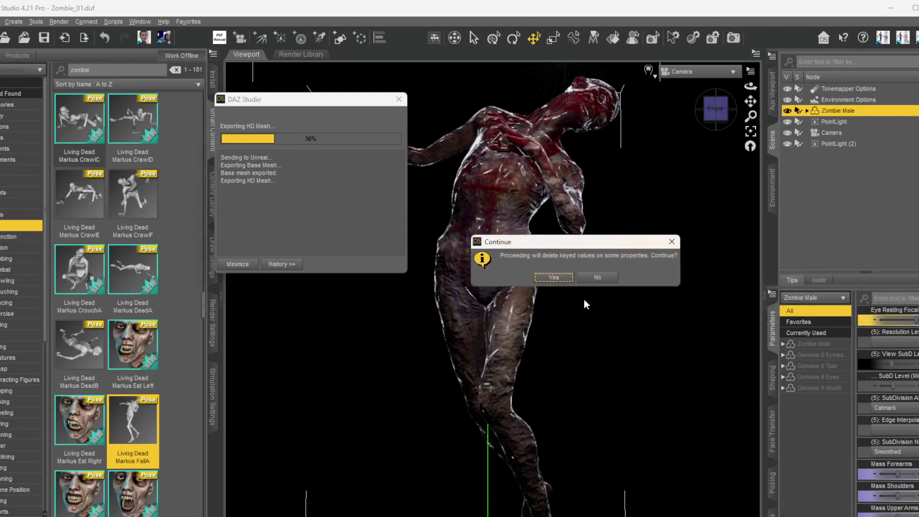
left_click(554, 277)
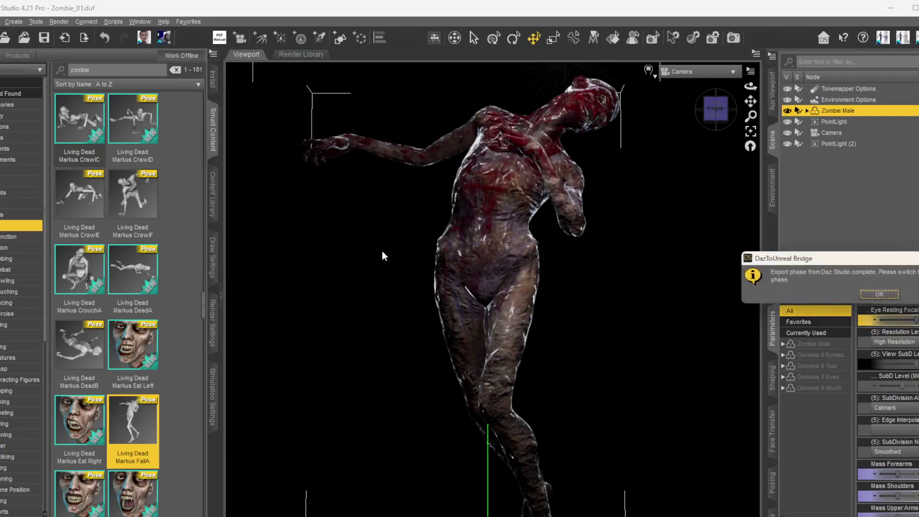
left_click(880, 294)
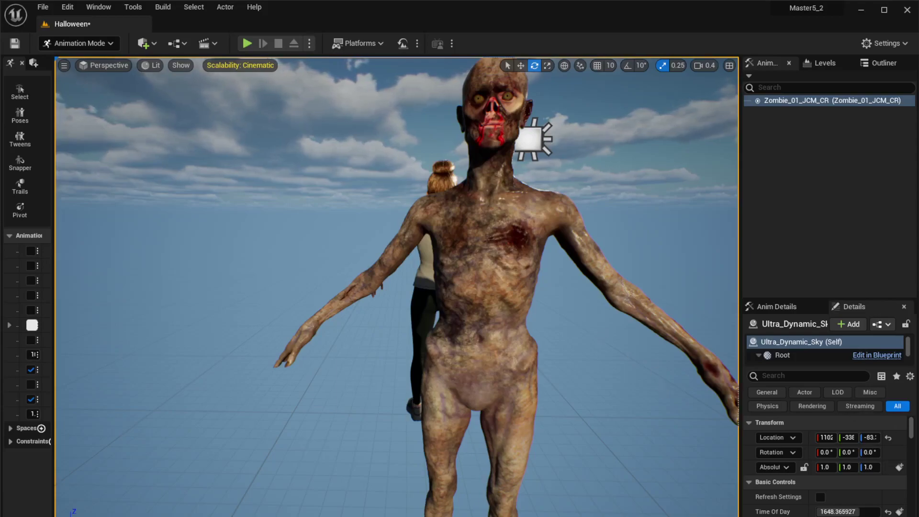
Switch to Unreal, set the zombie's Animation Mode to Use Animation Asset and assign Zombie_01 from the DazToUnreal Animation folder
left_click(730, 400)
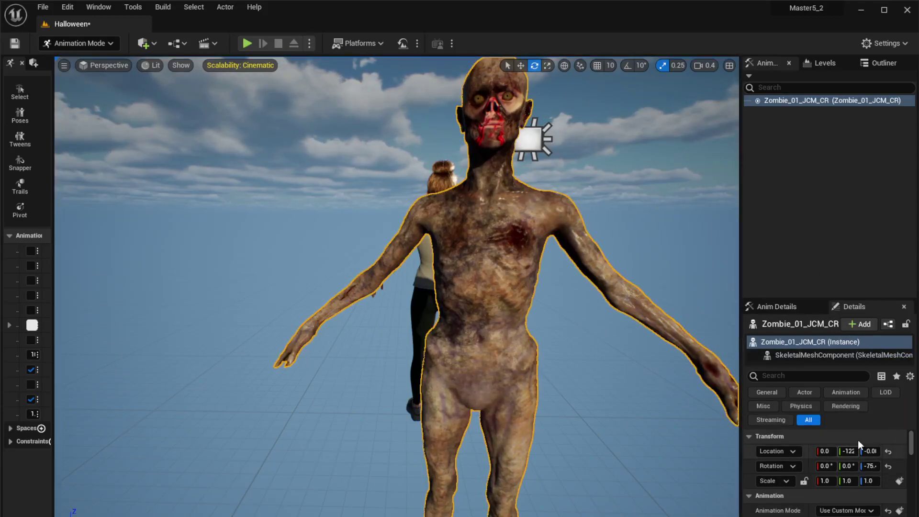
left_click(847, 392)
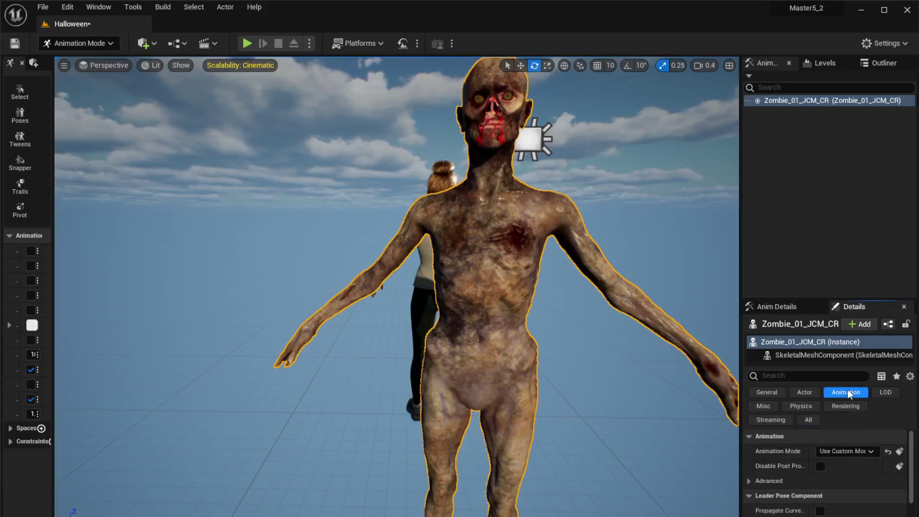
left_click(852, 452)
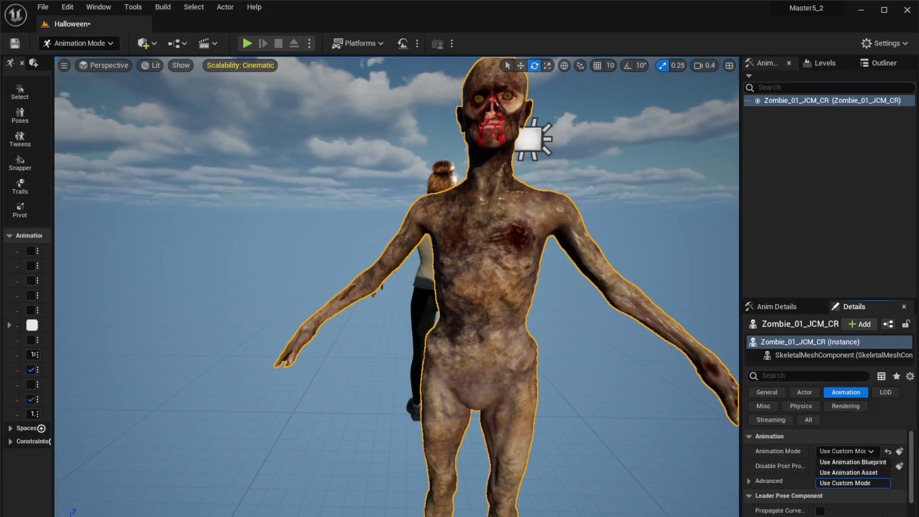
left_click(842, 472)
left_click_drag(841, 488, 829, 475)
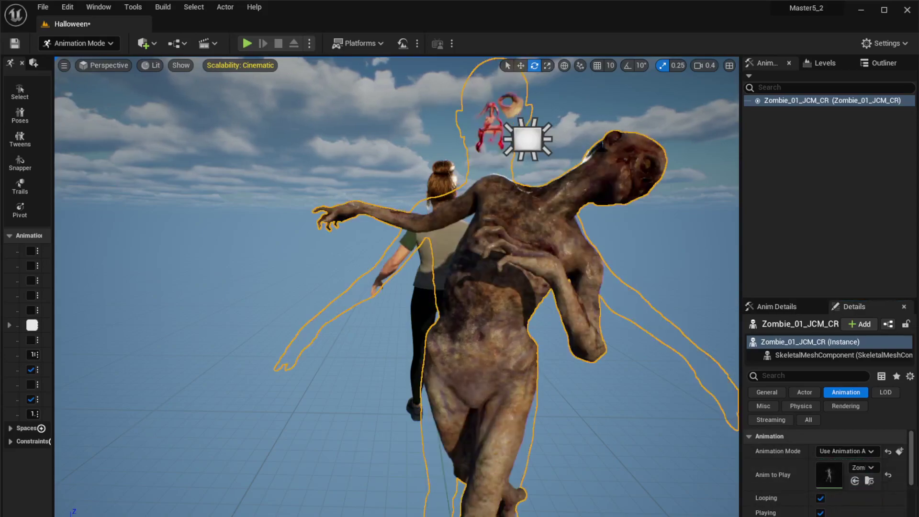
left_click_drag(577, 206, 489, 181)
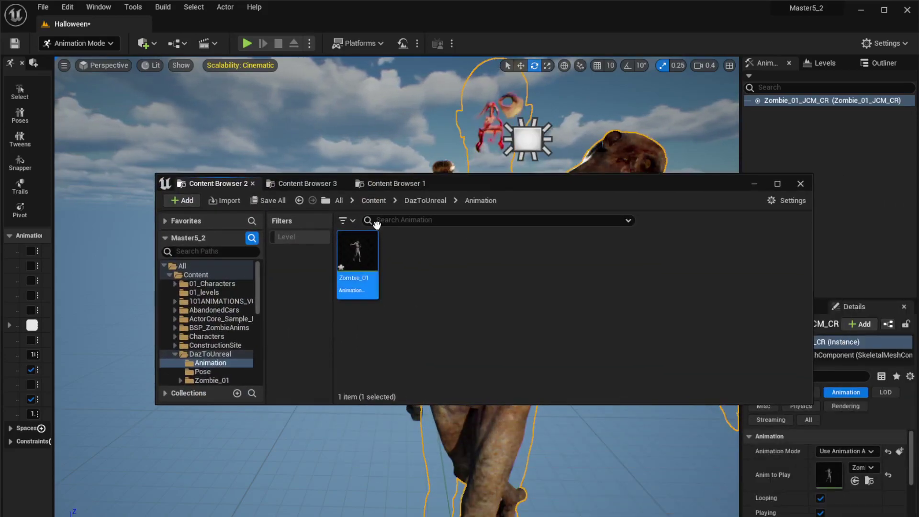
left_click_drag(481, 181, 918, 316)
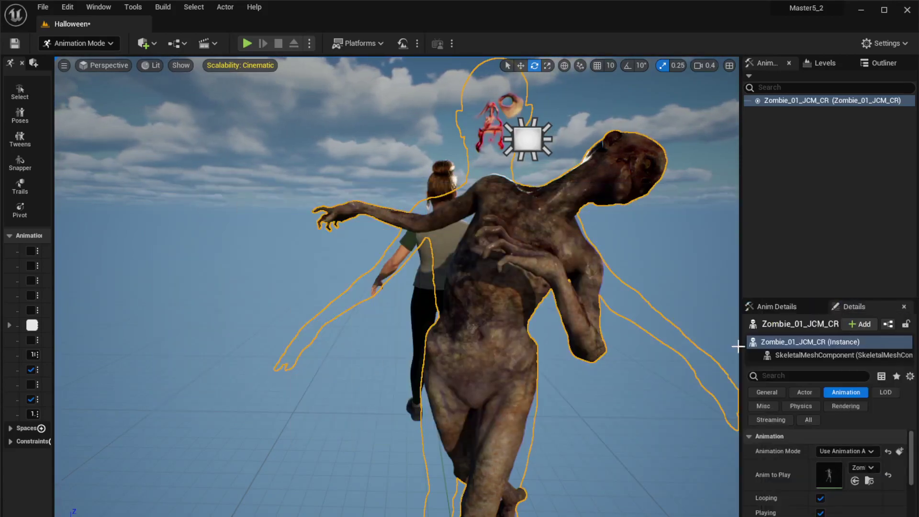
Examine the posed zombie's head, arms and separate face pieces from several angles, along with its animation settings
right_click_drag(557, 291, 404, 263)
left_click(557, 291)
right_click_drag(557, 291, 646, 304)
left_click(313, 143)
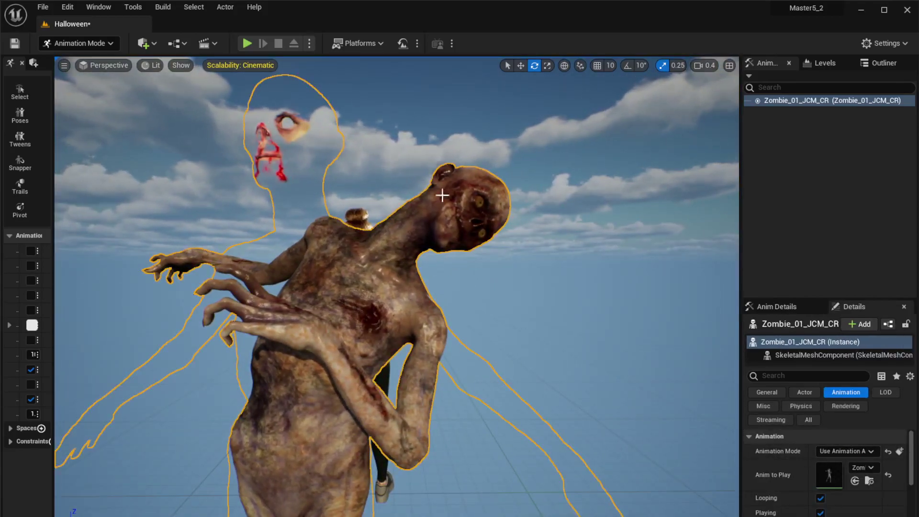
scroll(857, 501, "down", 1)
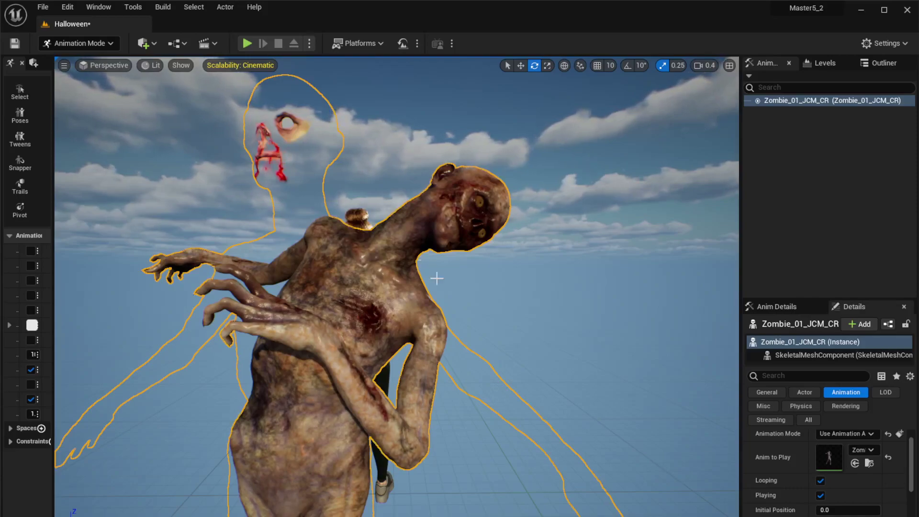
mouse_move(503, 370)
left_mouse_down()
mouse_move(507, 361)
mouse_move(507, 383)
left_mouse_up()
key("a")
right_click_drag(507, 370, 520, 370)
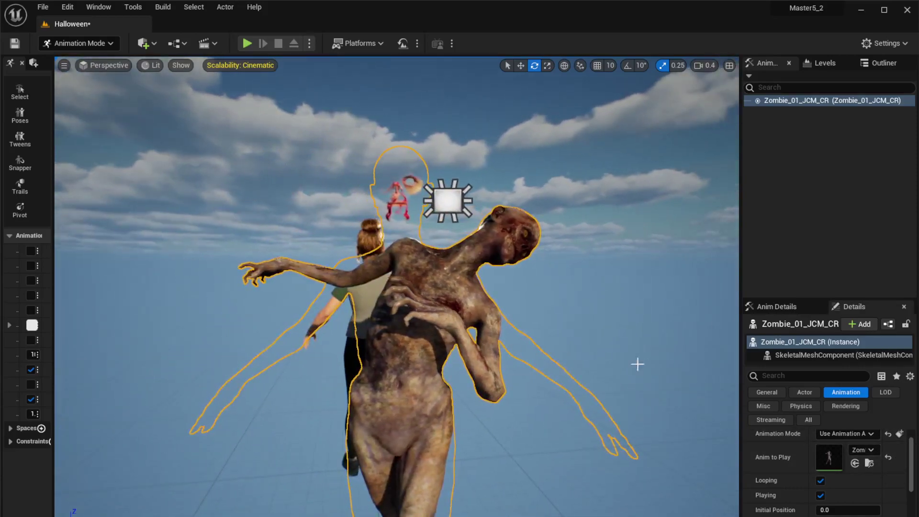
scroll(843, 480, "up", 1)
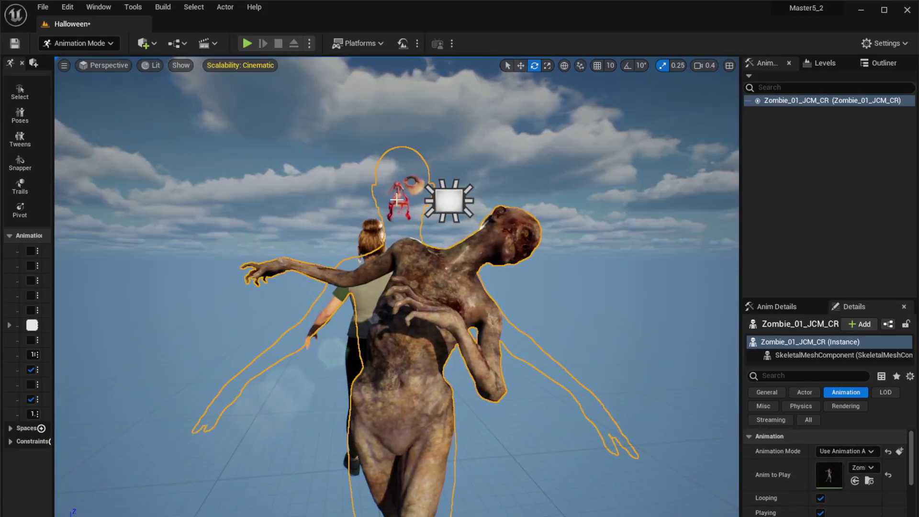
left_click(589, 240)
key("a")
right_click_drag(562, 254, 522, 241)
key("d")
left_click(371, 266)
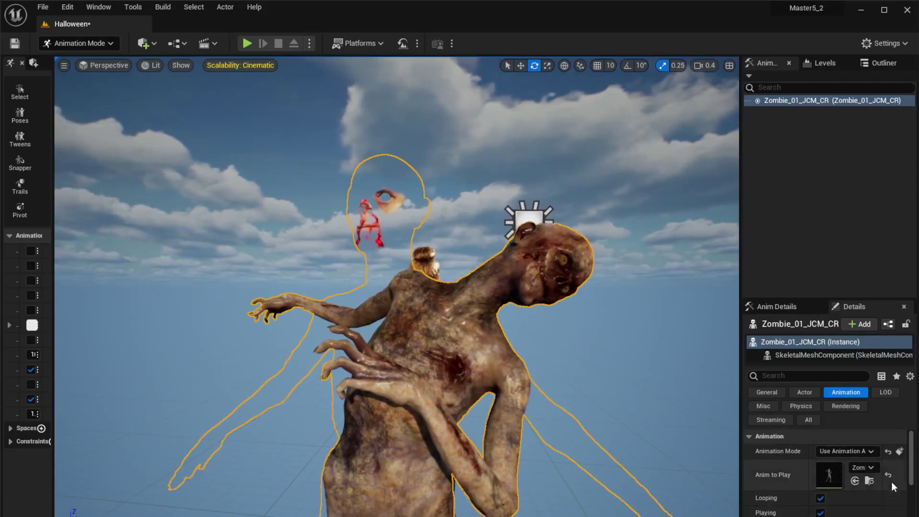
Open the FNBloodFx01Face material instance assigned to Element 14 of the zombie's skeletal mesh component
left_click_drag(910, 460, 913, 513)
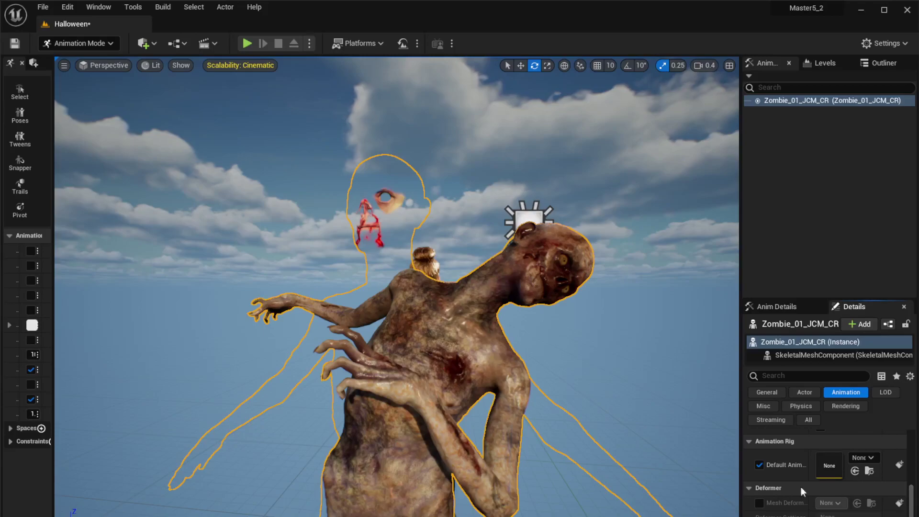
left_click(814, 354)
scroll(851, 478, "down", 3)
scroll(874, 478, "down", 8)
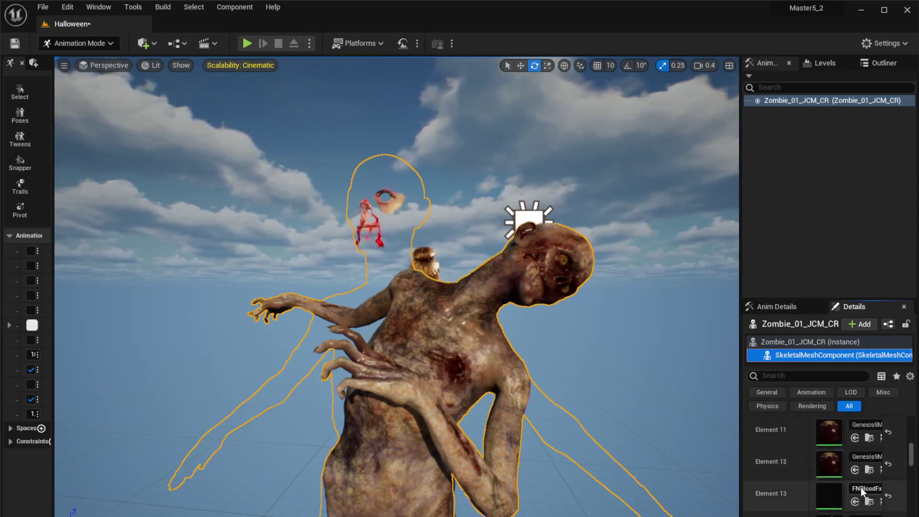
scroll(871, 479, "down", 3)
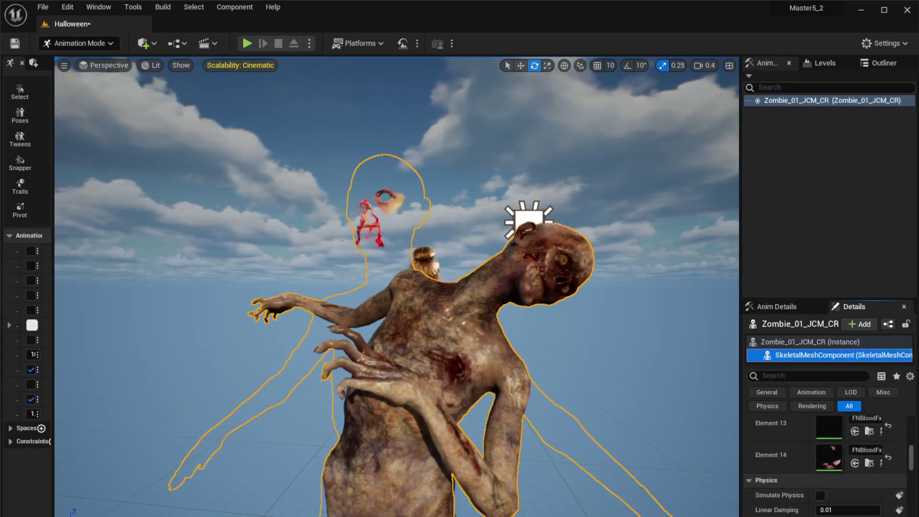
double_click(831, 458)
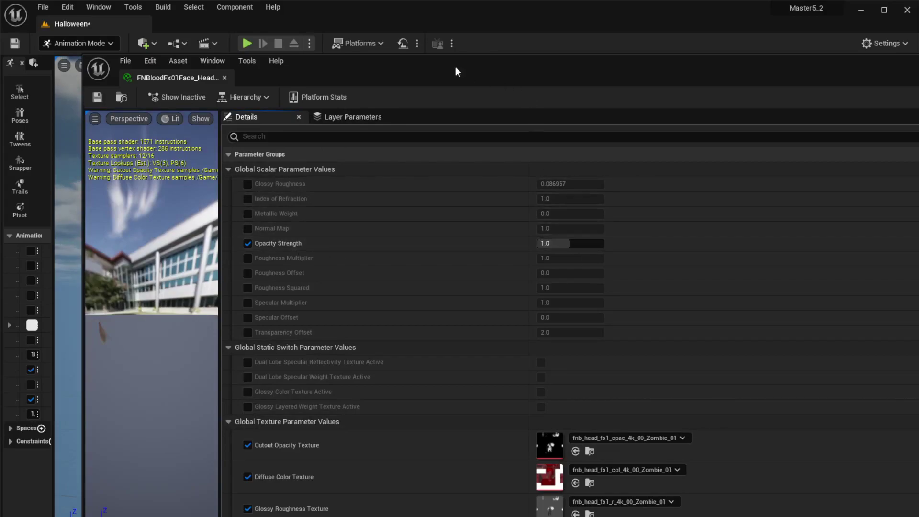
Set the face blood material's Opacity Strength to 0 and close its editor
double_click(420, 67)
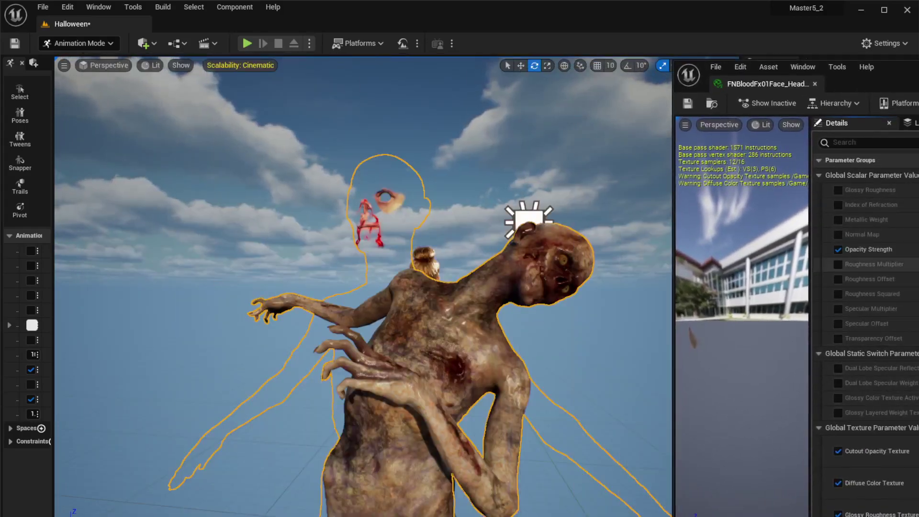
type("0")
key("Return")
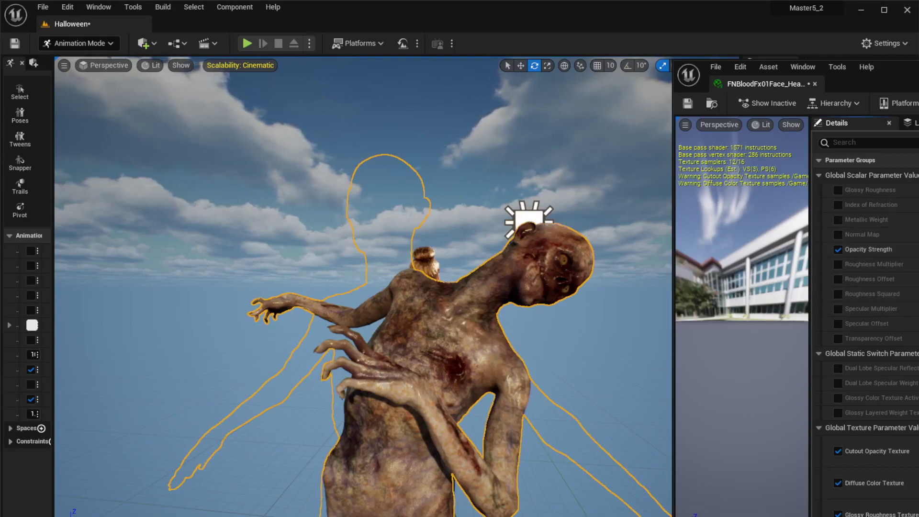
left_click(815, 83)
right_click_drag(568, 319, 550, 356)
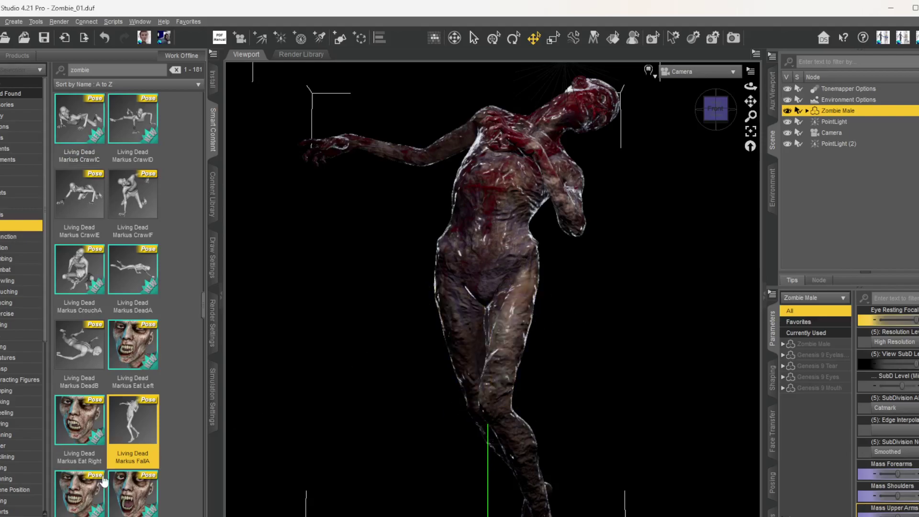
Switch to Daz Studio, apply the Living Dead Markus CrawlB pose to Zombie Male and frame the figure from the front
left_click_drag(715, 108, 650, 95)
scroll(668, 143, "up", 2)
left_click_drag(750, 101, 706, 186)
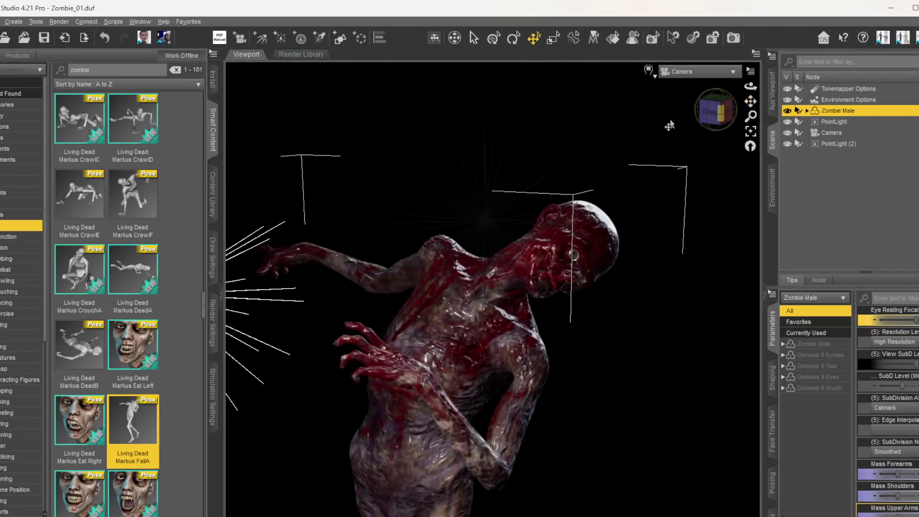
scroll(689, 123, "up", 3)
scroll(738, 101, "down", 3)
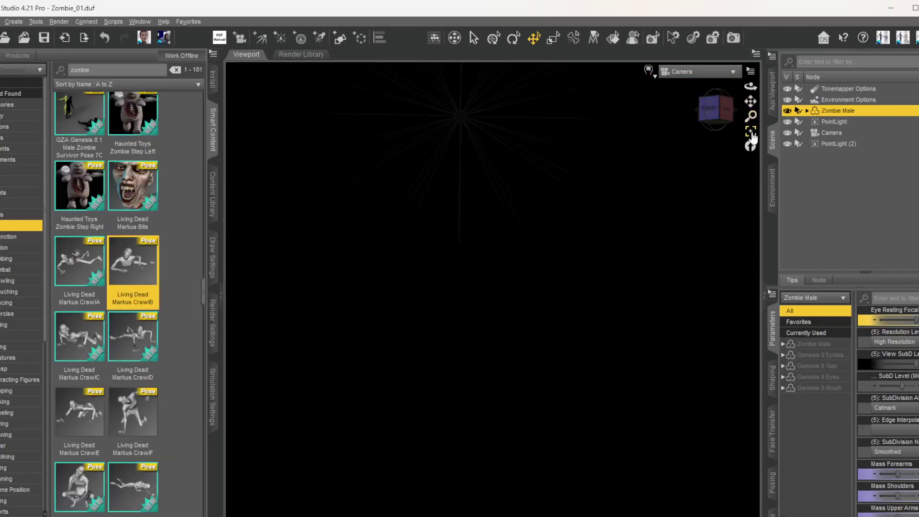
left_click(751, 134)
scroll(541, 239, "up", 4)
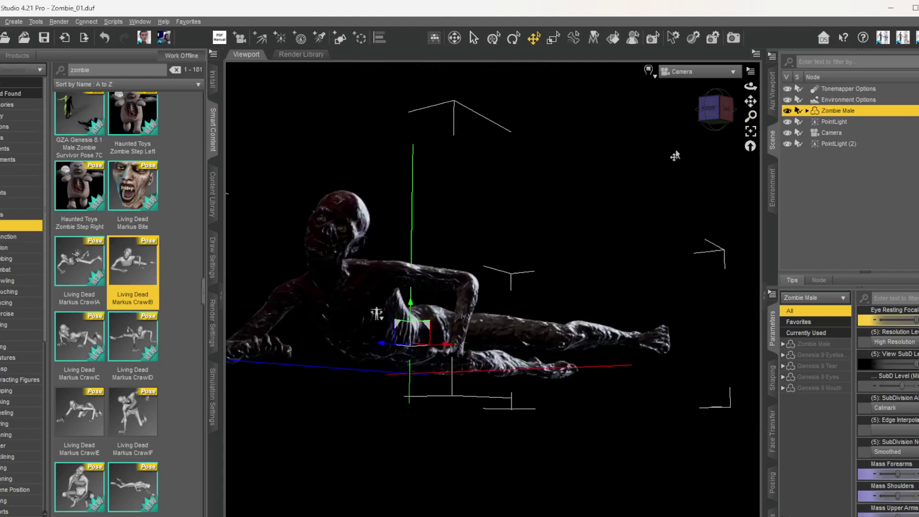
mouse_move(709, 108)
left_mouse_down()
mouse_move(742, 109)
mouse_move(722, 109)
left_mouse_up()
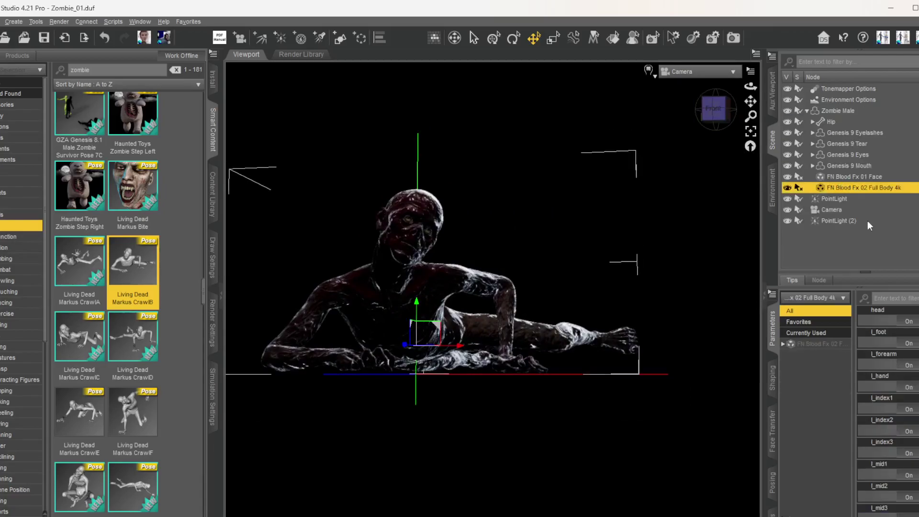
Move both FN Blood Fx nodes out of Zombie Male and shape a screaming face with the Scream, eye and mouth morphs
scroll(493, 287, "up", 6)
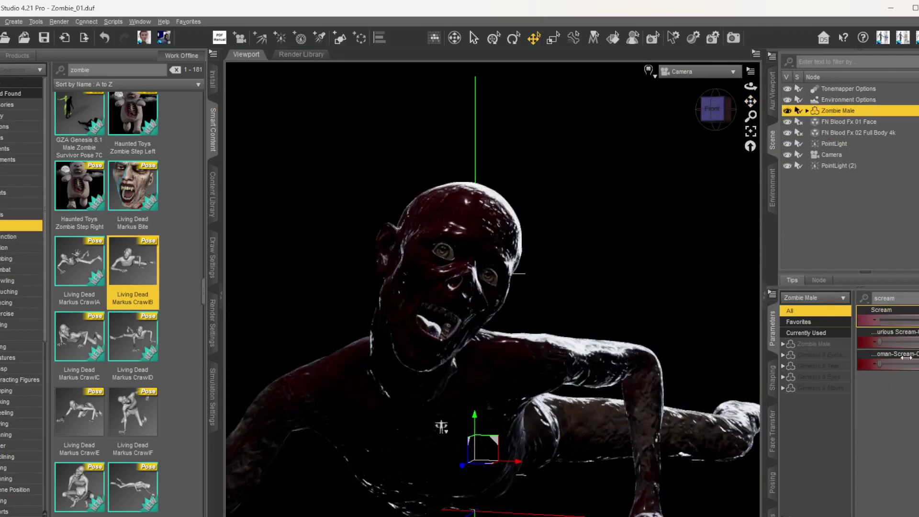
left_click(891, 298)
type("eye")
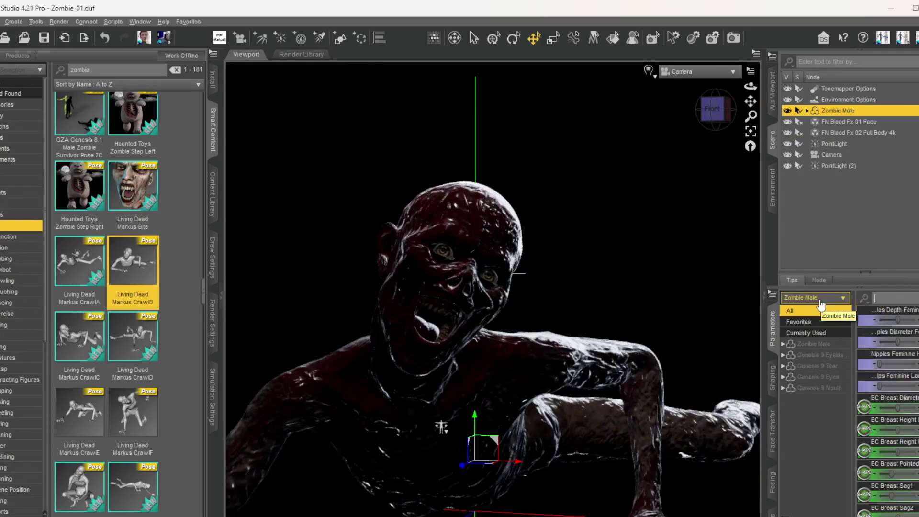
key("BackSpace")
key("BackSpace")
key("BackSpace")
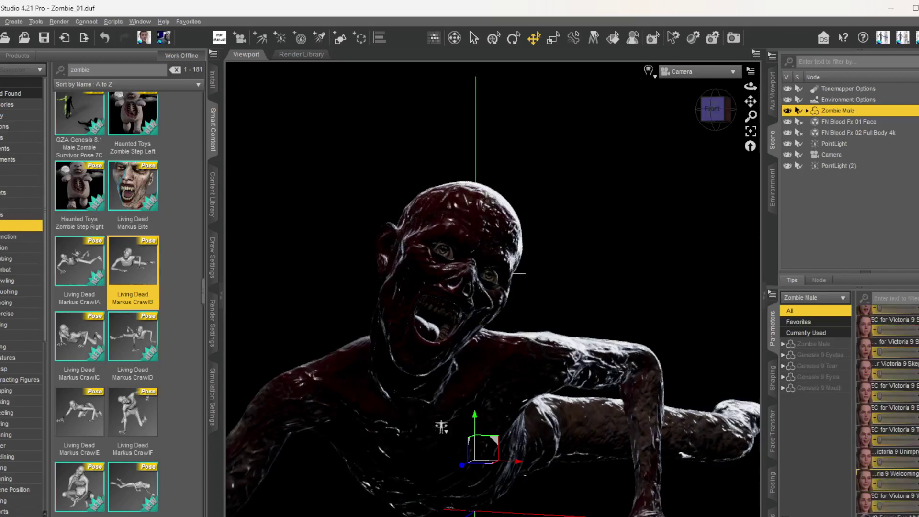
scroll(904, 431, "down", 10)
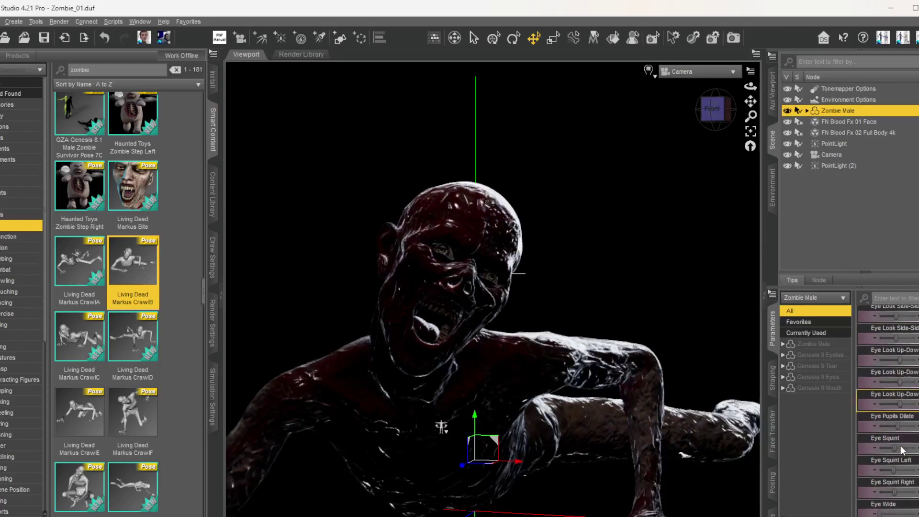
scroll(895, 448, "down", 10)
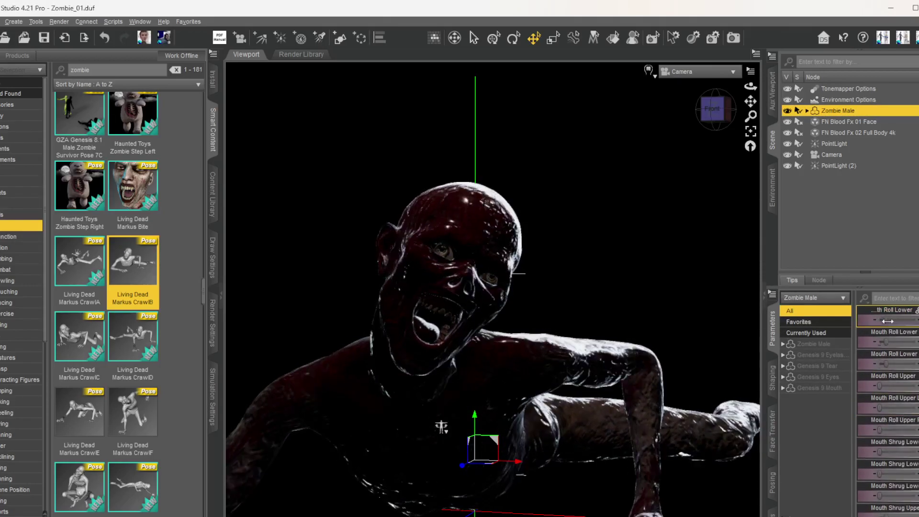
Send Zombie_01 to Unreal with asset type Pose and Transfer Face Bones enabled, allowing the deletion of keyed values
left_click(2, 22)
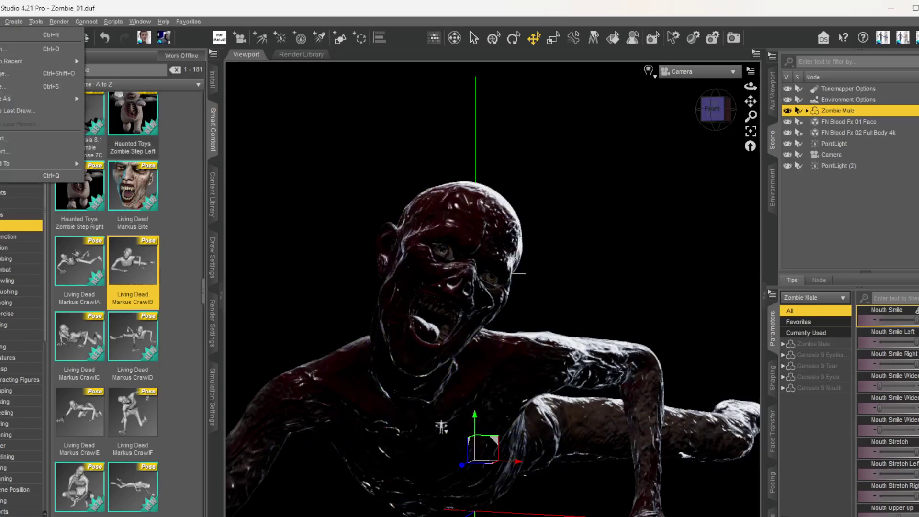
mouse_move(11, 164)
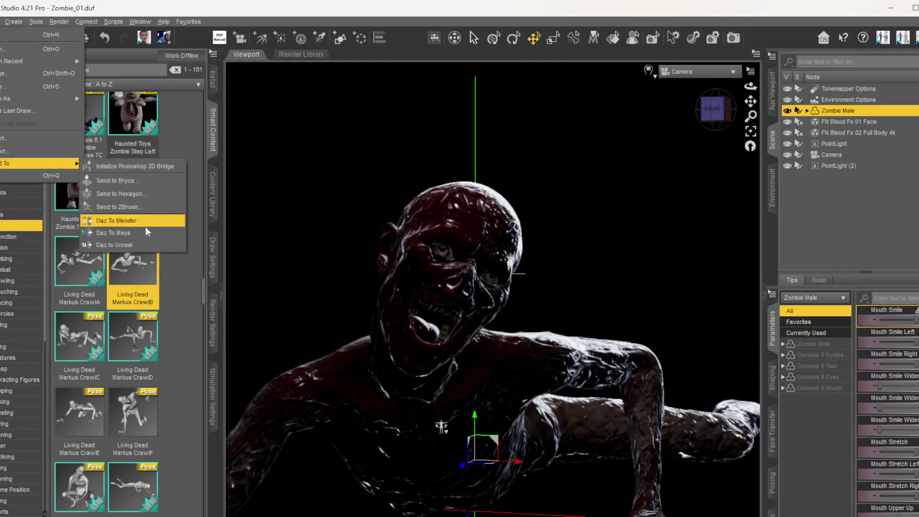
left_click(137, 249)
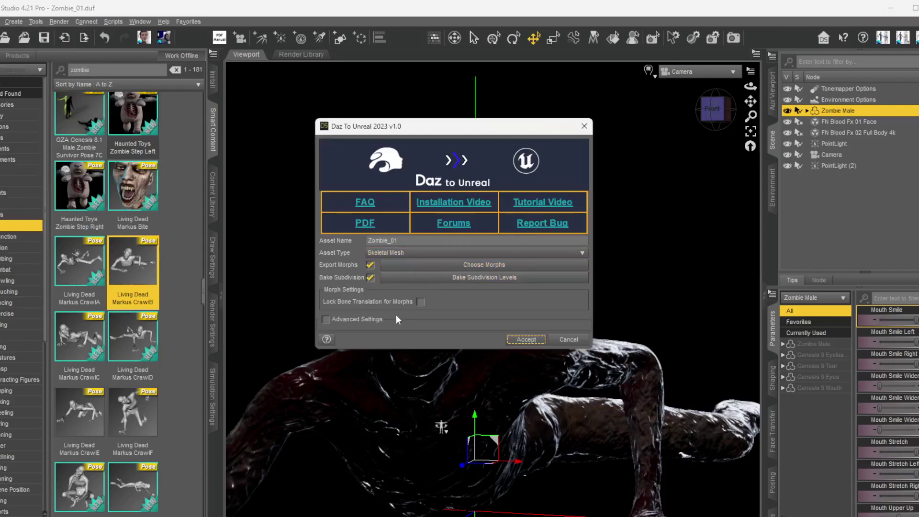
left_click(402, 252)
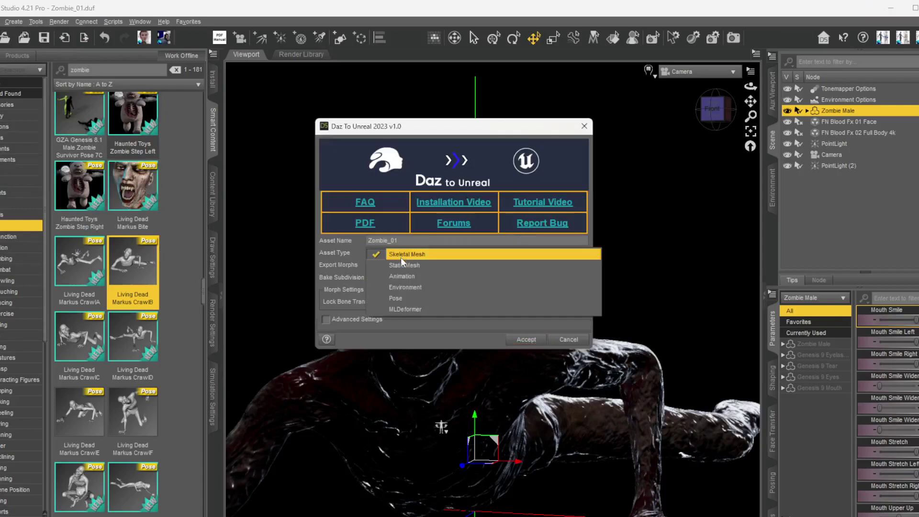
left_click(410, 303)
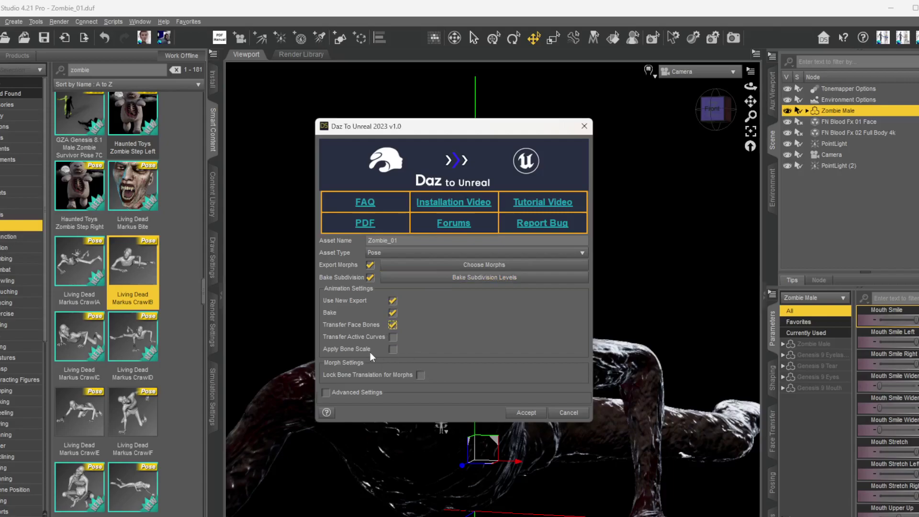
left_click(527, 412)
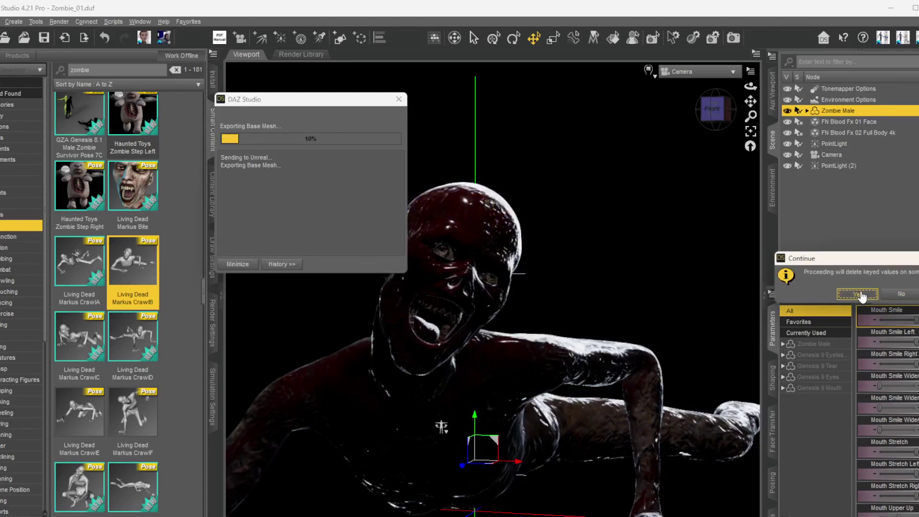
left_click(857, 294)
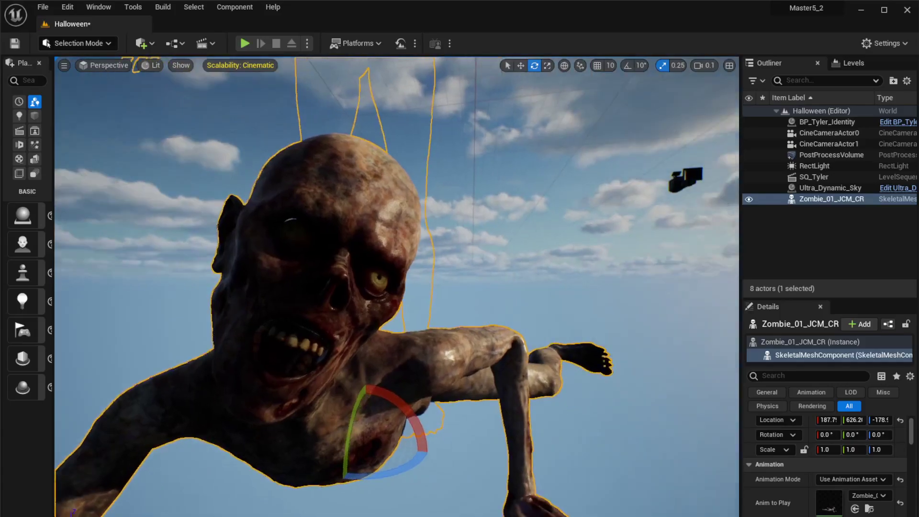
Switch to Unreal, examine the crawling zombie's face and set the Ultra_Dynamic_Sky Time of Day to about 1648
scroll(397, 287, "up", 6)
scroll(462, 414, "down", 5)
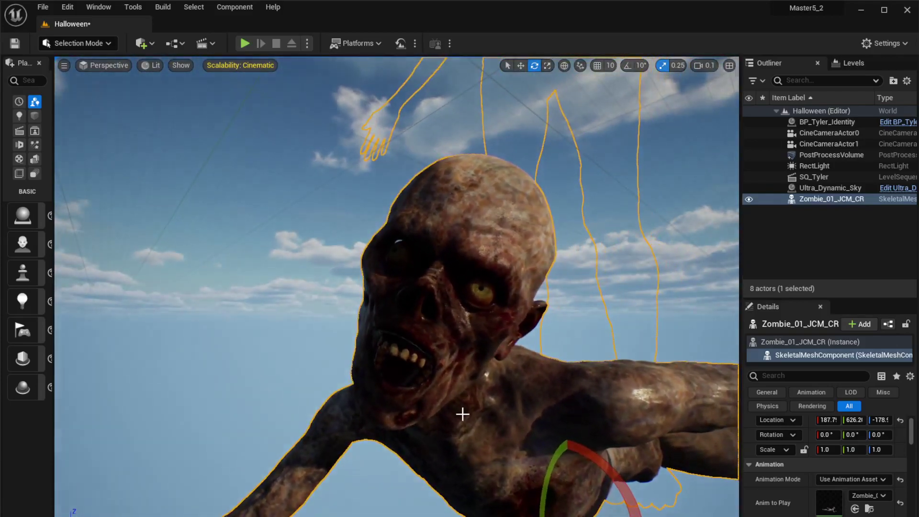
right_click_drag(462, 414, 447, 322)
left_click(563, 317)
Place a point light in the level in front of the zombie's head
left_click_drag(54, 198, 118, 199)
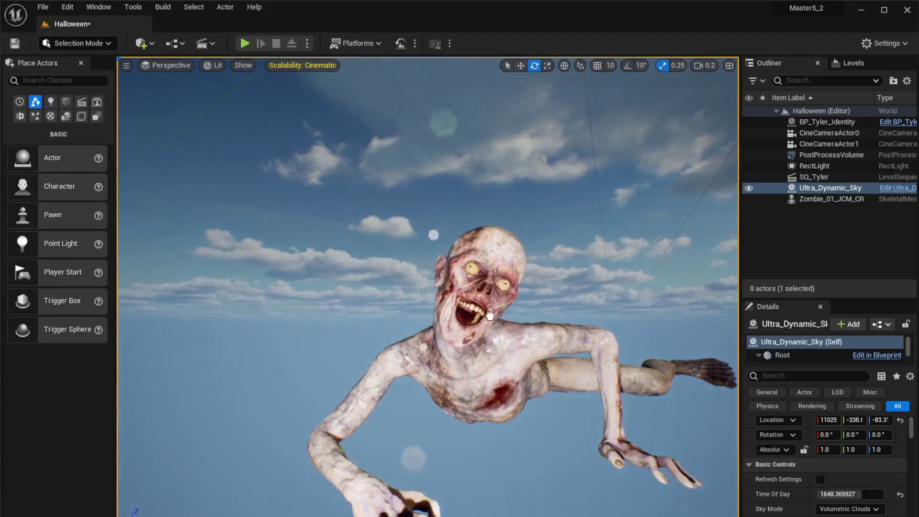
left_click_drag(490, 315, 621, 332)
scroll(503, 292, "down", 5)
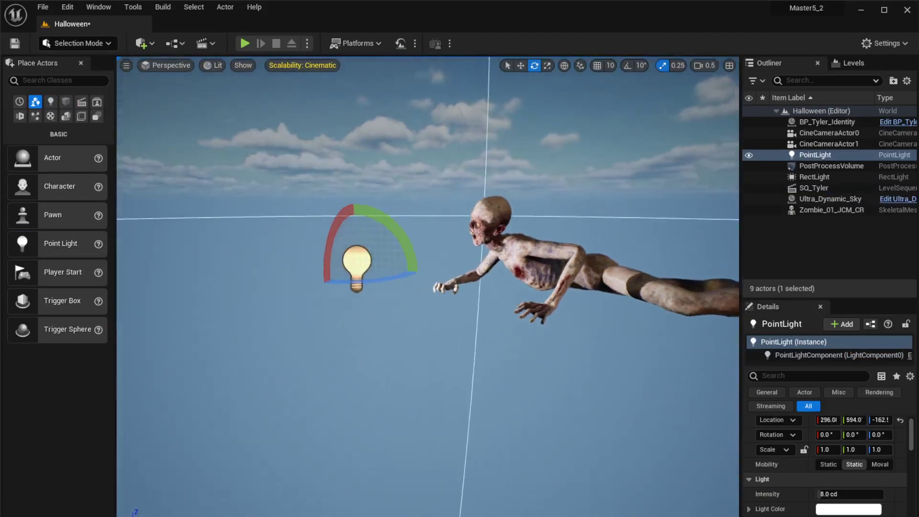
Move the point light up and beside the zombie's head, to about X 250, Y 578, Z -119
left_click_drag(340, 271, 410, 139)
right_click_drag(410, 139, 248, 157)
left_click_drag(267, 241, 482, 229)
right_click_drag(482, 229, 404, 253)
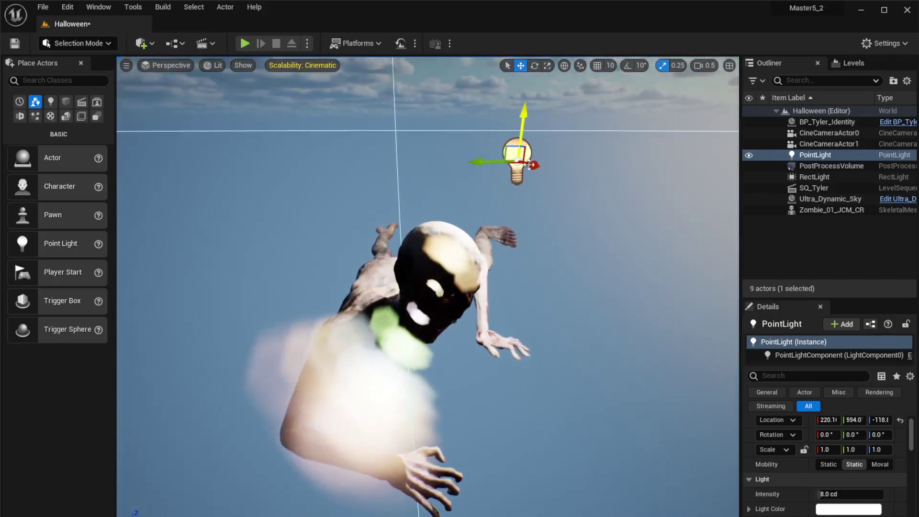
left_click_drag(539, 168, 637, 202)
left_click_drag(553, 181, 666, 180)
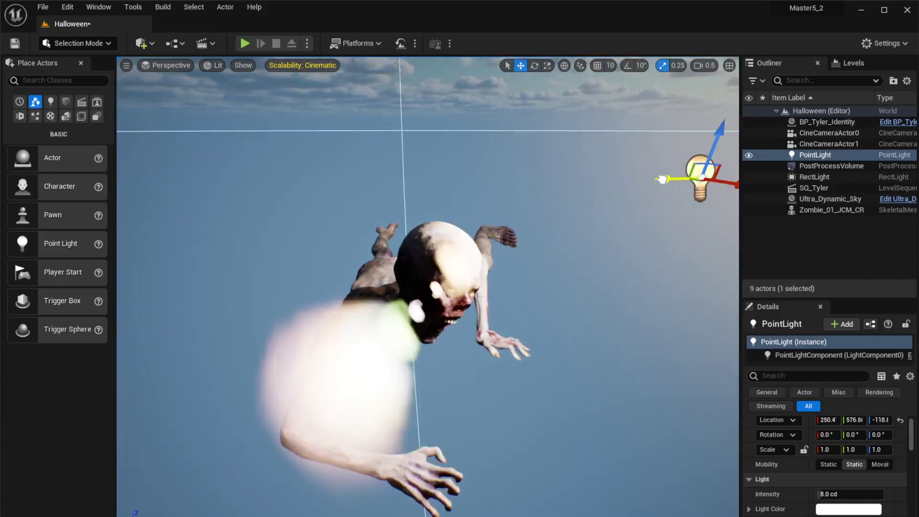
right_click_drag(595, 211, 587, 257)
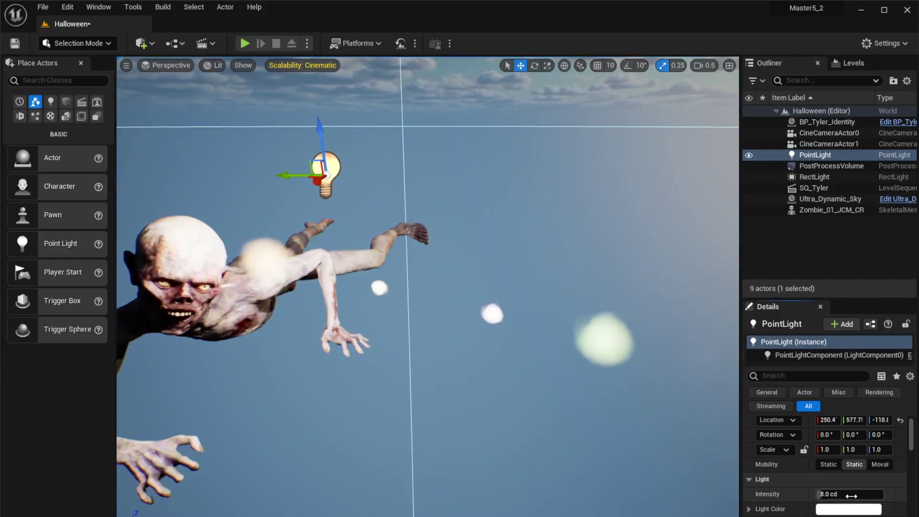
Reduce the point light's intensity to about 1.41 cd and lower the light to about Z -135
left_click_drag(849, 496, 821, 496)
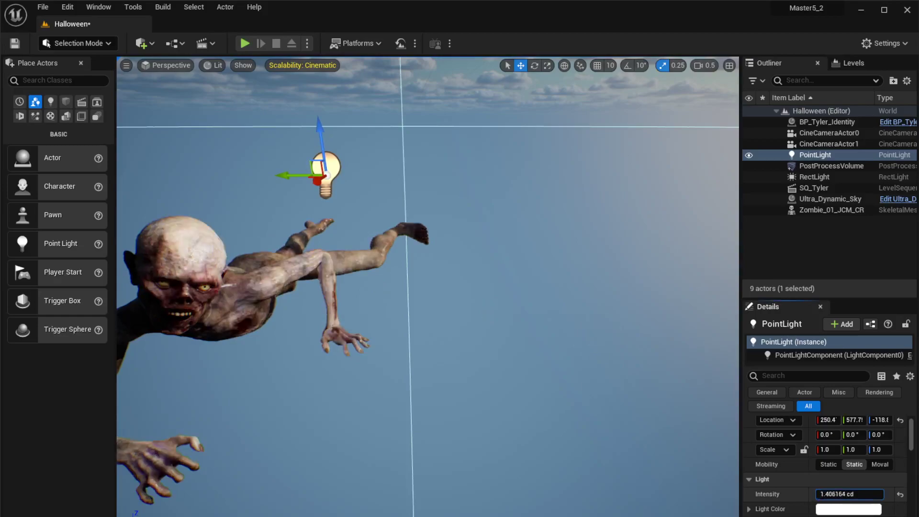
right_click_drag(730, 465, 720, 418)
right_click_drag(385, 248, 386, 247)
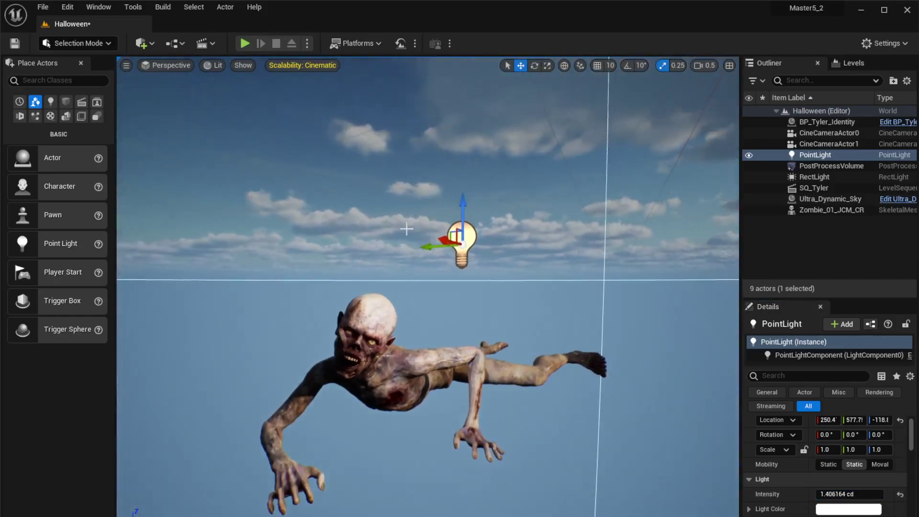
left_click_drag(464, 198, 475, 288)
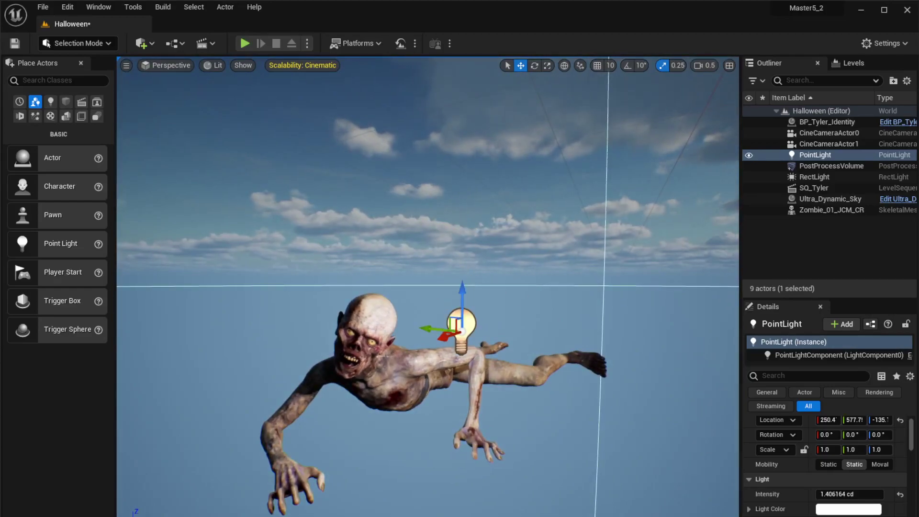
right_click_drag(313, 410, 586, 301)
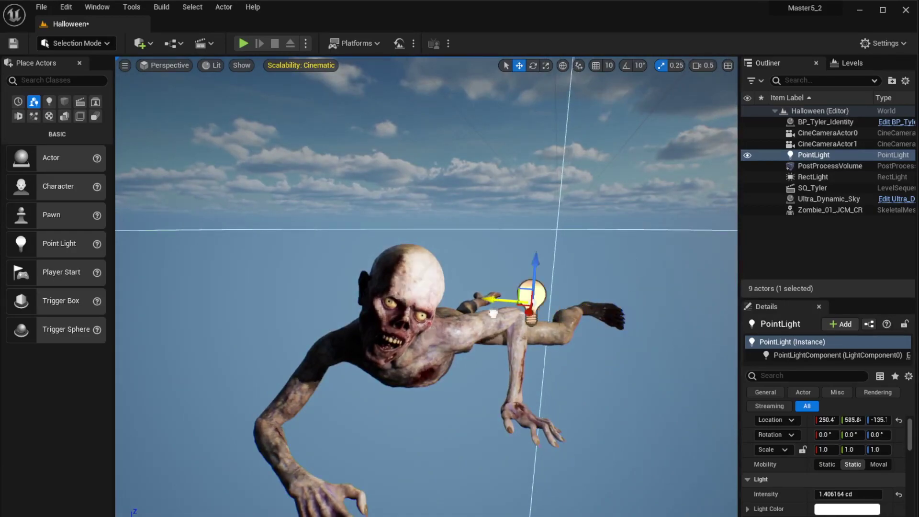